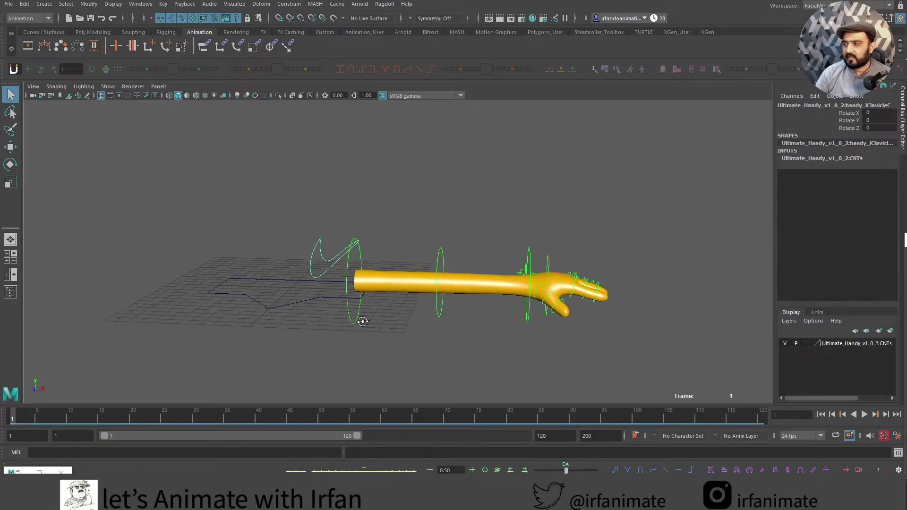
Create a polygon cube scaled uniformly to about 17.39 and place it at about X 21.21, Y 8.47, Z 2.16
left_click_drag(362, 320, 328, 335, "alt")
left_click(371, 185)
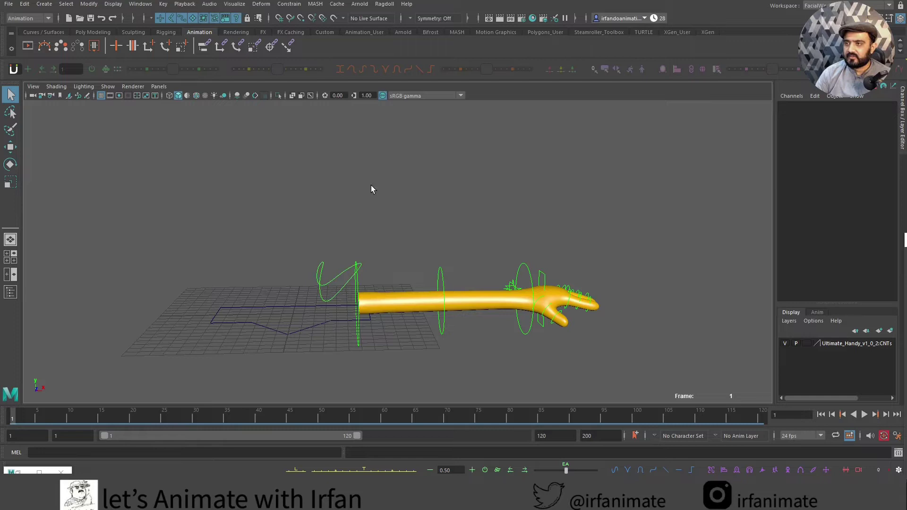
scroll(371, 186, "down", 2)
middle_click_drag(361, 242, 317, 252, "alt")
left_click(305, 318)
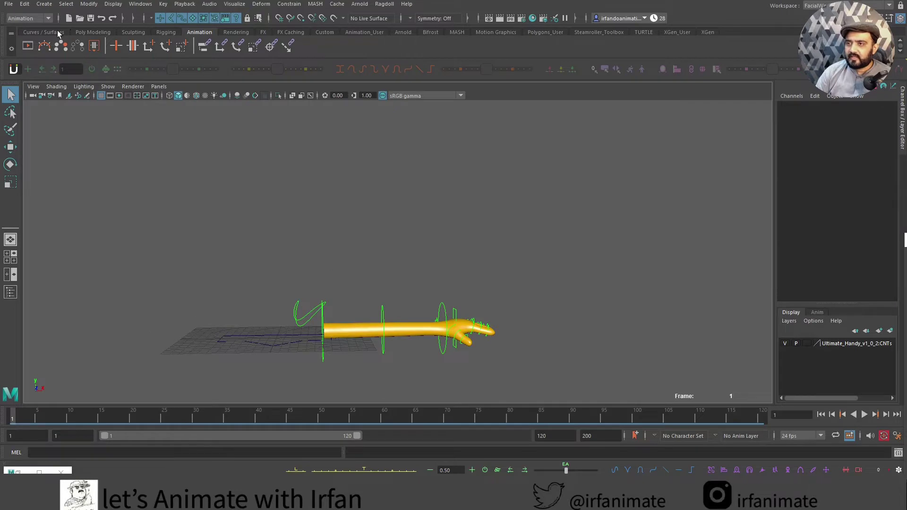
left_click(56, 32)
left_click(81, 32)
left_click(43, 45)
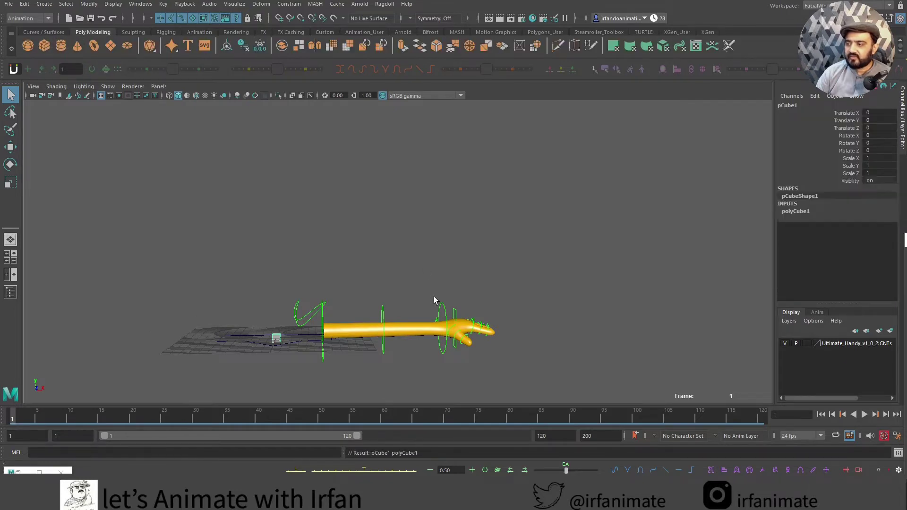
key("r")
left_click_drag(276, 337, 381, 314)
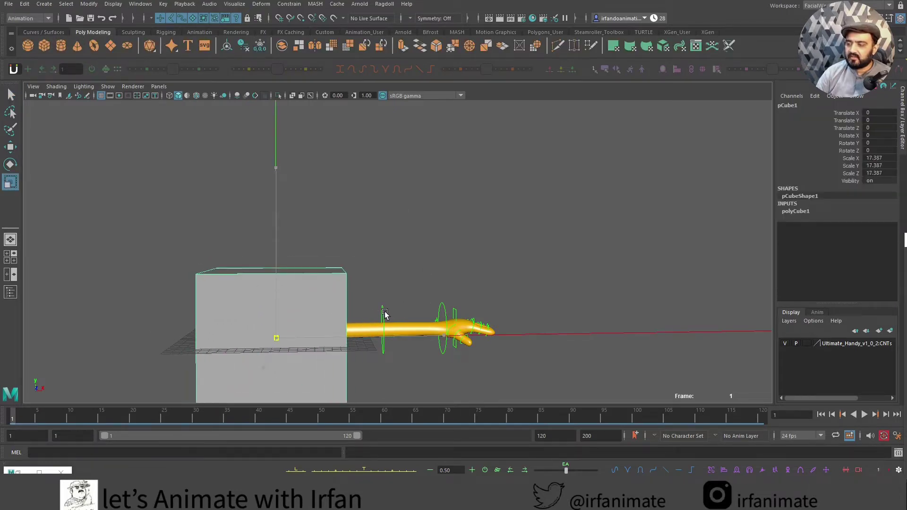
key("w")
left_click_drag(276, 344, 441, 274)
Move the whole arm rig back along X to about -15.15 with its main control so the hand sits before the cube
left_click(253, 339)
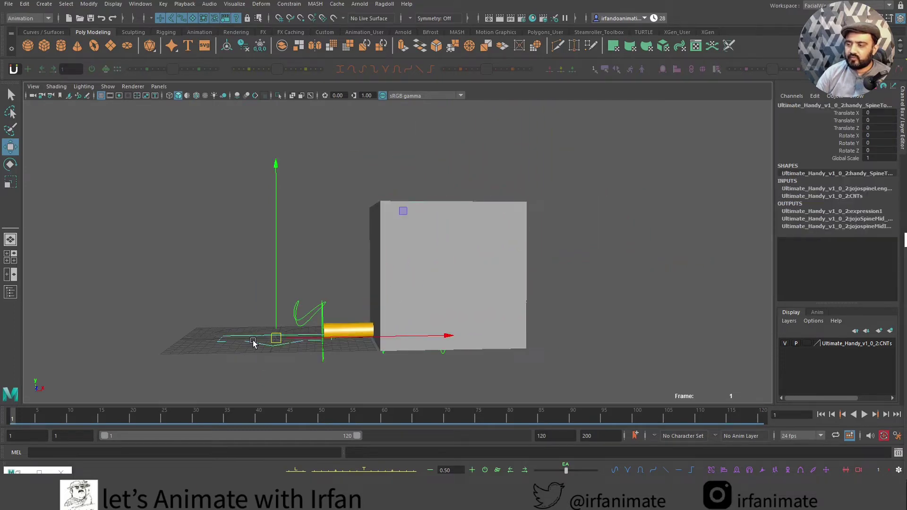
left_click_drag(312, 340, 263, 300)
left_click_drag(234, 336, 206, 336)
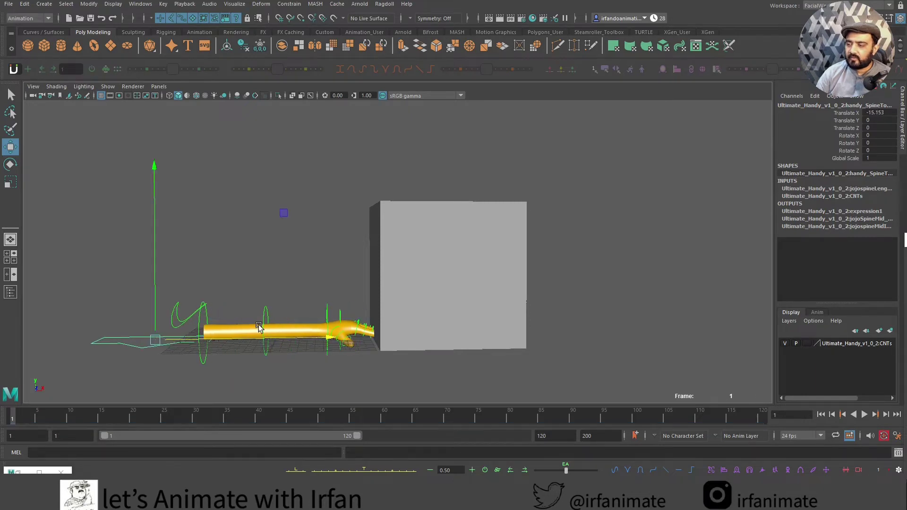
Switch the arm from FK to IK by setting Switch Ik Fk to 0 on the arm's switch control
left_click_drag(354, 307, 368, 361, "alt")
left_click(330, 296)
left_click(329, 305)
left_click_drag(332, 307, 366, 314, "alt")
left_click(845, 113)
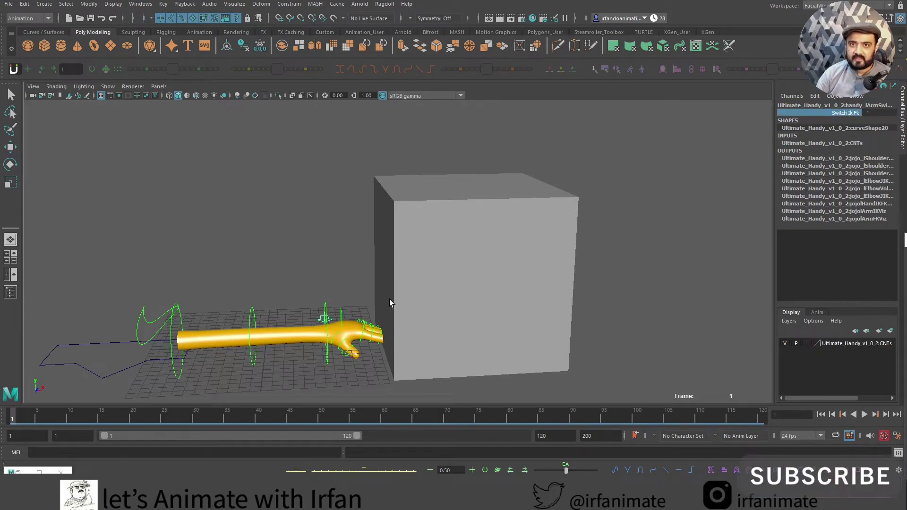
middle_click_drag(378, 298, 355, 298)
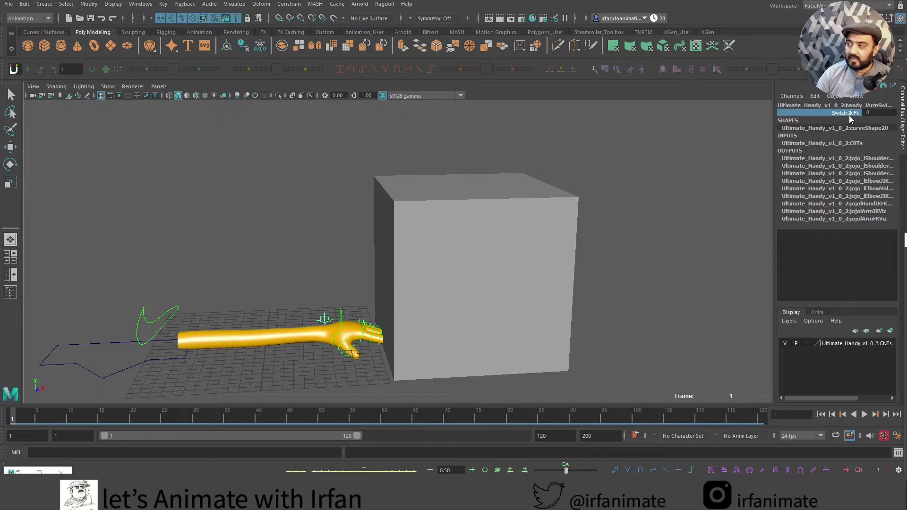
left_click_drag(324, 253, 398, 206, "alt")
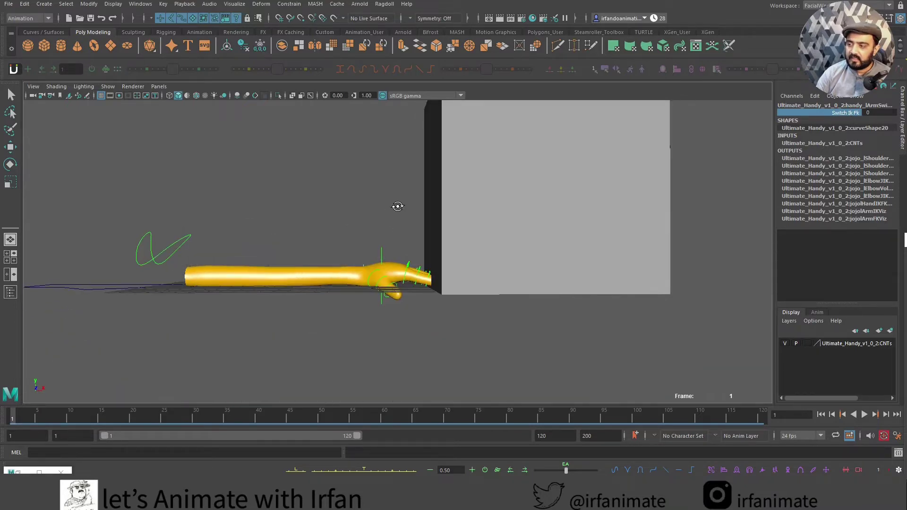
left_click_drag(409, 243, 418, 299, "alt")
left_click(382, 301)
key("w")
left_click(359, 288)
left_click(384, 301)
left_click(514, 241)
left_click(362, 294)
left_click(437, 240)
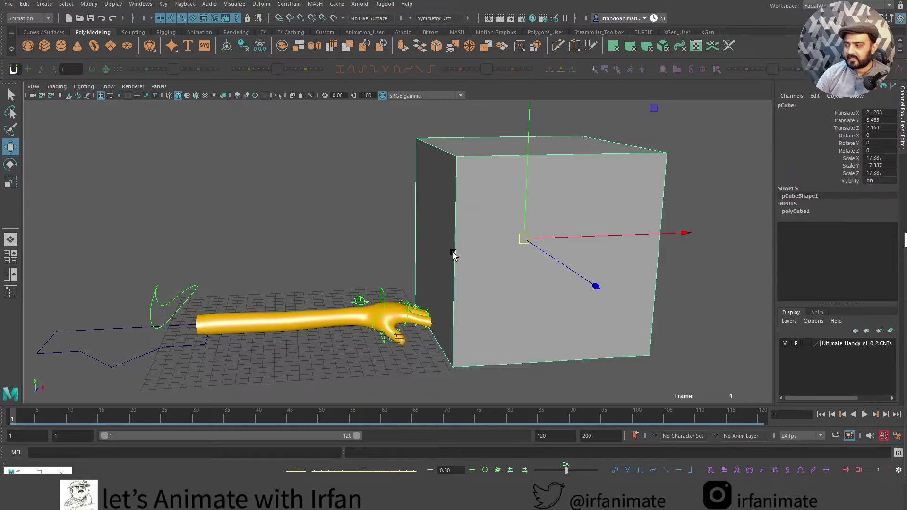
left_click_drag(573, 239, 608, 235)
key("ctrl+z")
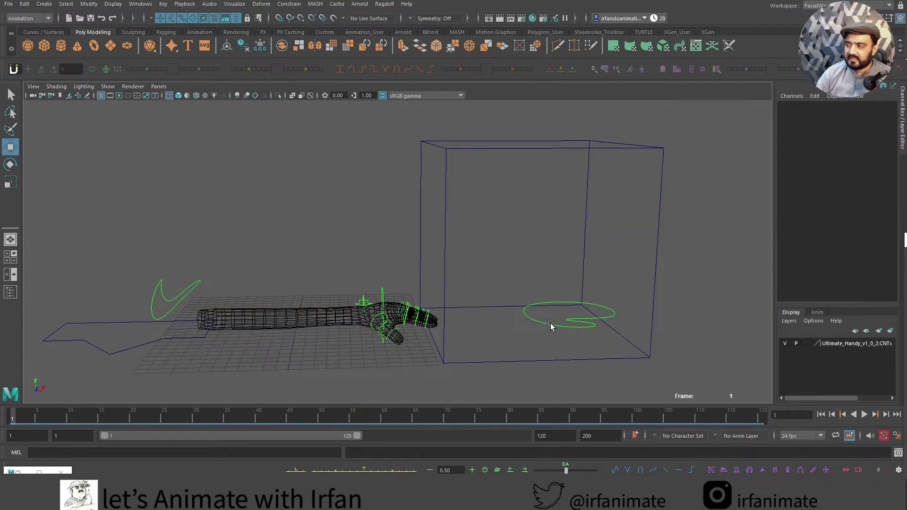
Pull the wrist IK control back along X to about -16.4 to bend the elbow, and move the cube to about X 18.42
left_click(544, 323)
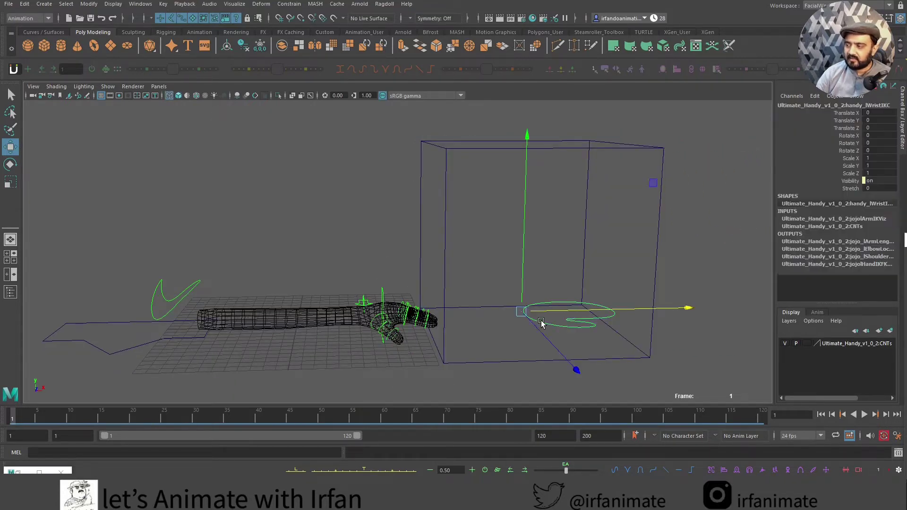
left_click_drag(583, 313, 440, 301)
key("5")
left_click(448, 278)
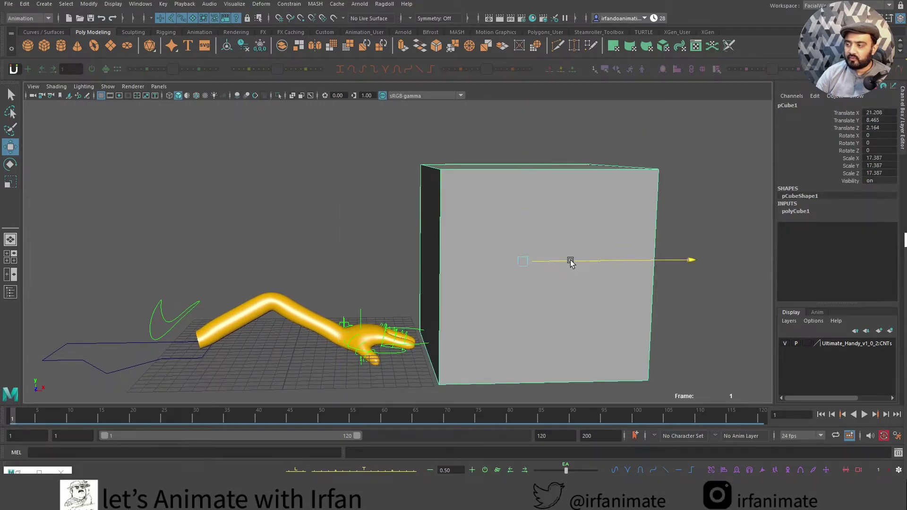
left_click_drag(570, 261, 540, 258)
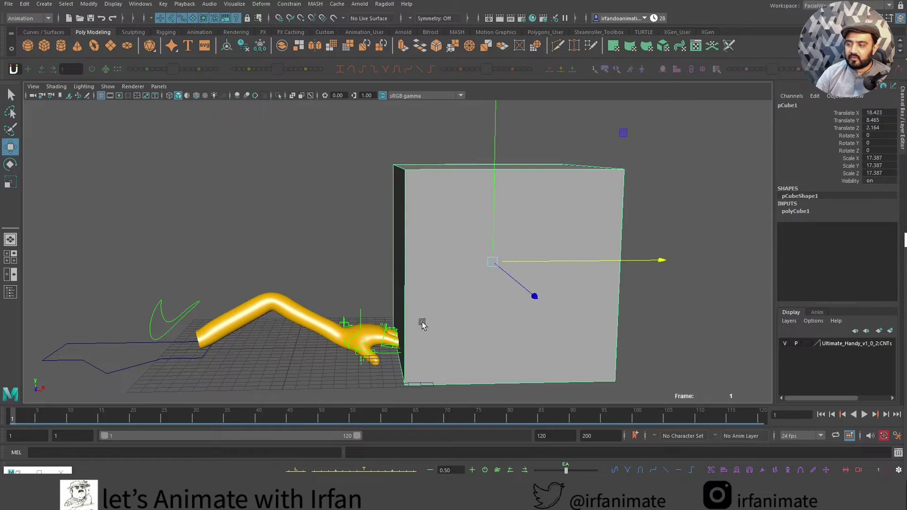
Raise the wrist IK control to about Y 3.43, rotate it about 68.24 on Z, and adjust X to about -16.18
left_click(385, 354)
left_click_drag(346, 334, 348, 301)
key("e")
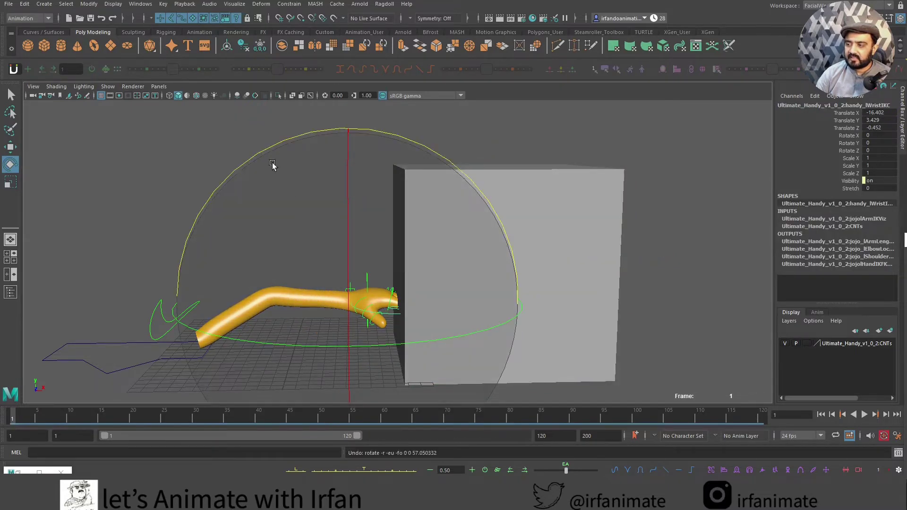
left_click_drag(273, 166, 239, 354)
key("w")
mouse_move(391, 300)
left_mouse_down()
mouse_move(406, 298)
mouse_move(398, 299)
left_mouse_up()
Move the cube to about X 16.13 and refine the wrist control to about X -16.72 with a Z rotation of about 70.11
left_click(427, 324)
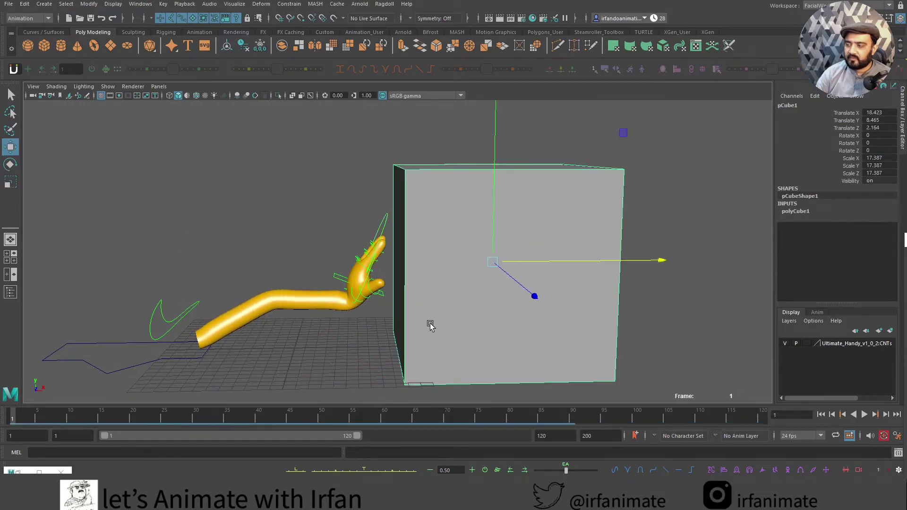
left_click_drag(526, 264, 498, 264)
left_click(357, 299)
left_click(368, 277)
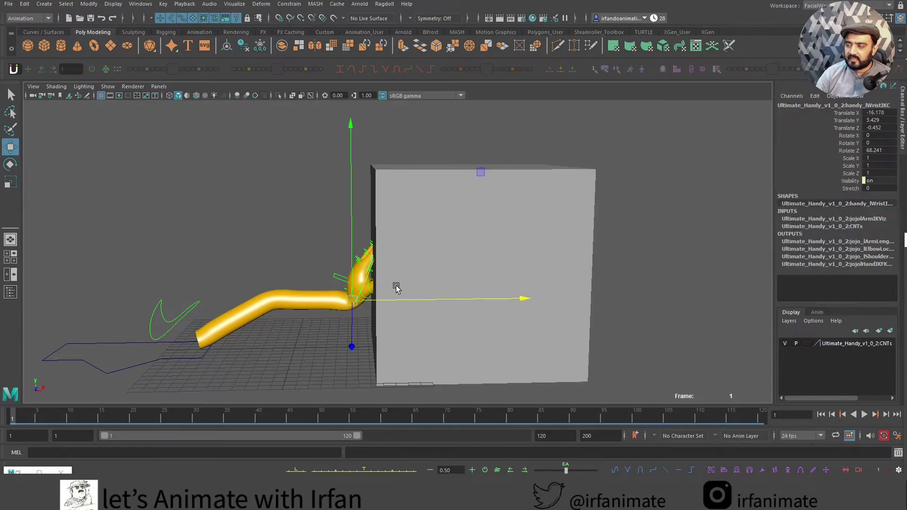
left_click_drag(395, 297, 393, 298)
key("e")
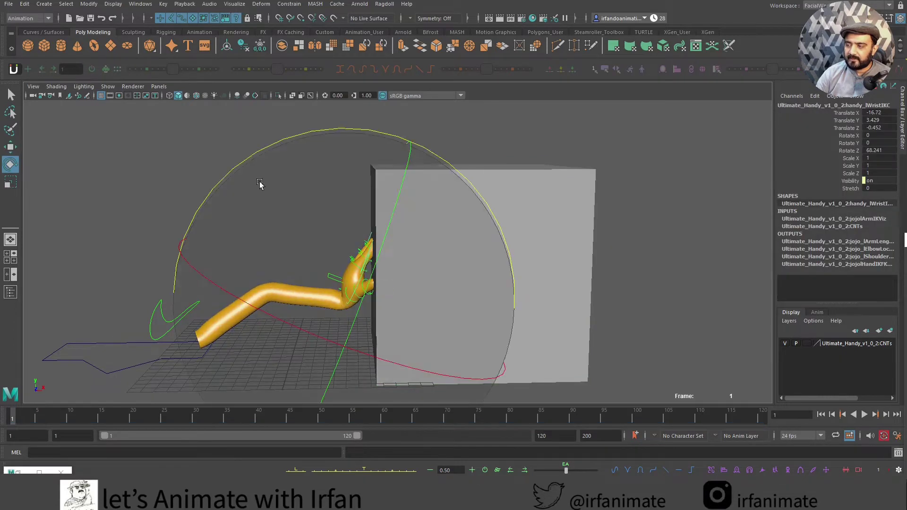
left_click_drag(260, 184, 239, 177)
Rotate the index finger's joint controls slightly so the finger rests against the cube's face
right_click_drag(343, 236, 418, 280, "alt")
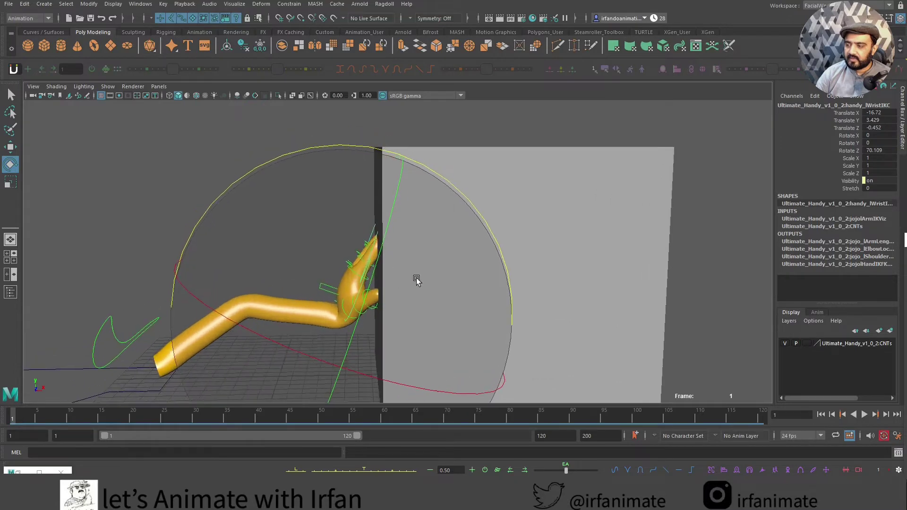
left_click_drag(417, 279, 487, 295, "alt")
left_click_drag(353, 249, 383, 251, "alt")
right_click_drag(383, 255, 418, 291, "alt")
middle_click_drag(402, 297, 387, 261, "alt")
scroll(388, 261, "up", 3)
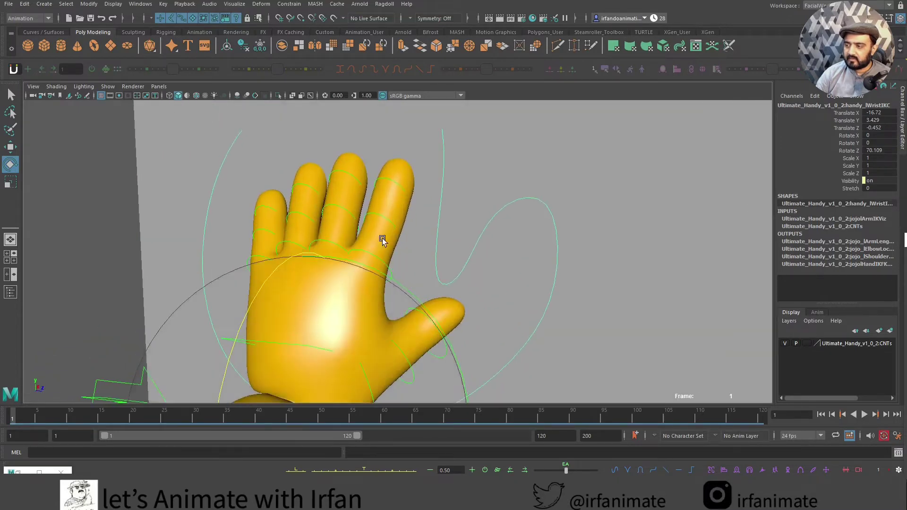
key("w")
left_click(371, 254)
key("e")
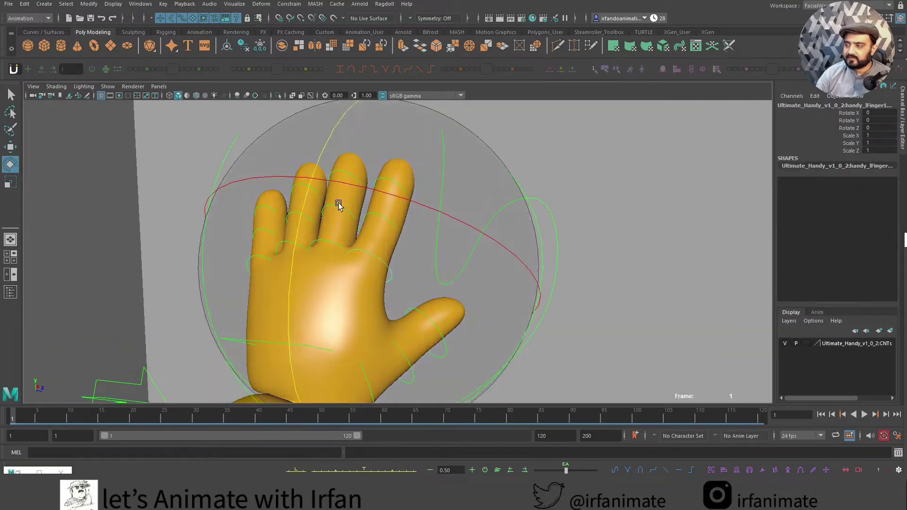
key("w")
left_click(384, 180)
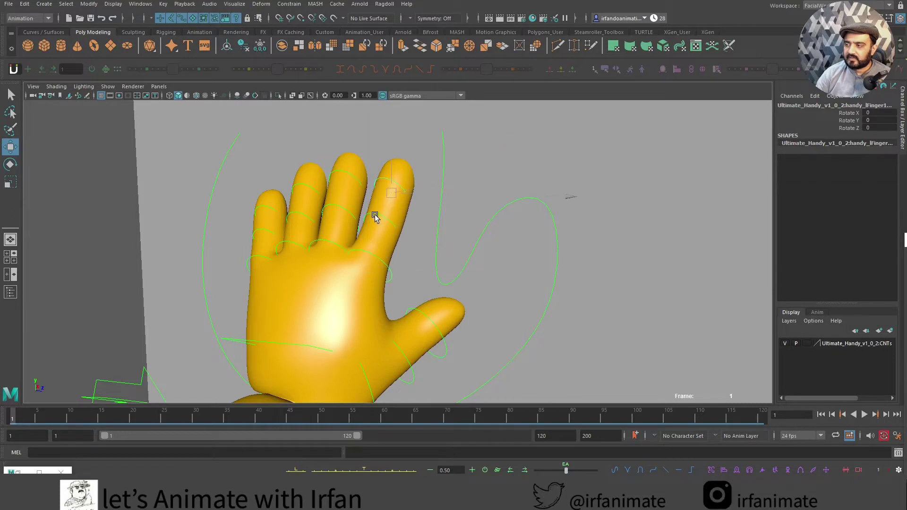
left_click(367, 251, "shift")
key("e")
left_click_drag(302, 203, 302, 217)
Rotate the middle finger's base control to about 2.33 and its outer joint control to about 4.33 on Z
key("w")
left_click(322, 241)
key("e")
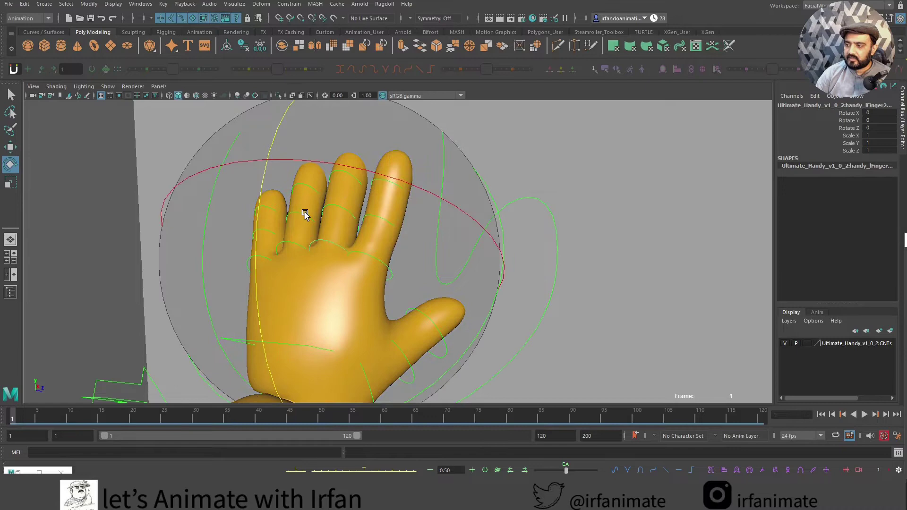
key("w")
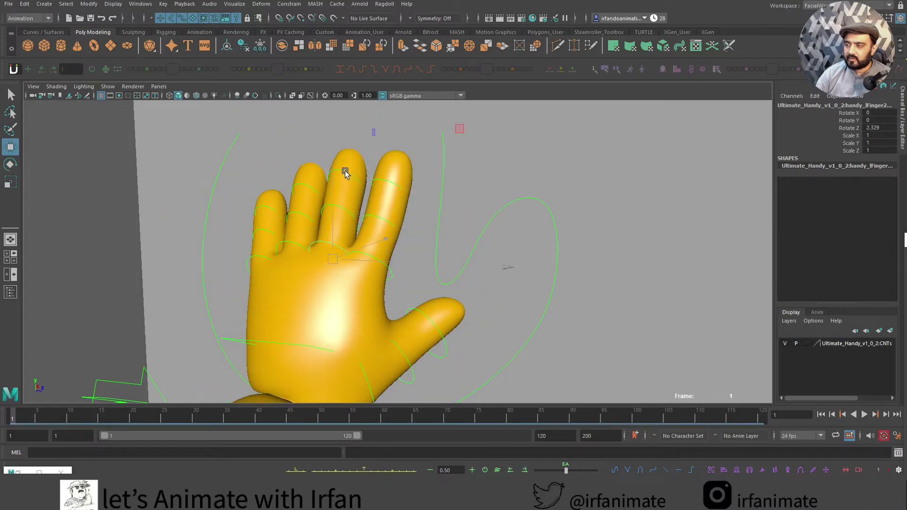
left_click(347, 172)
key("e")
left_click_drag(271, 180, 360, 220)
key("w")
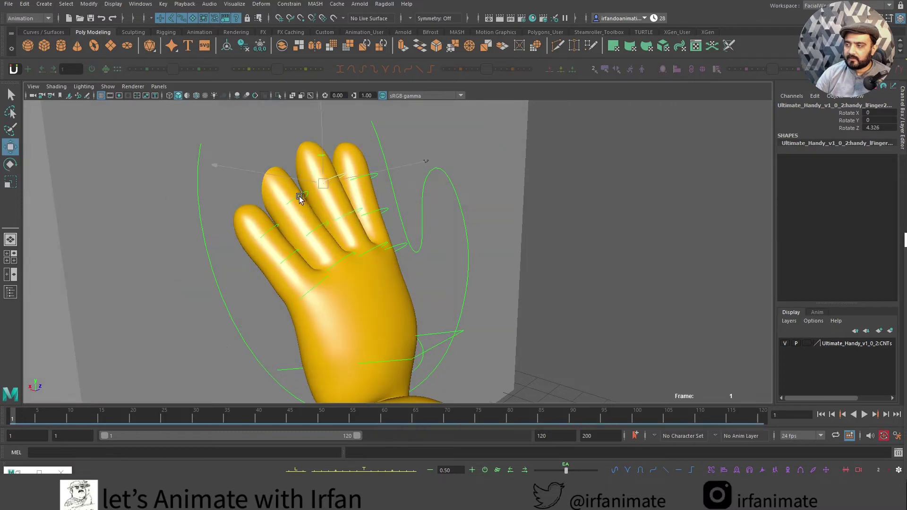
Turn on ambient occlusion in the viewport and rotate the ring finger's joint controls on Z, the outer one to about 4.57
left_click(299, 197)
left_click(237, 95)
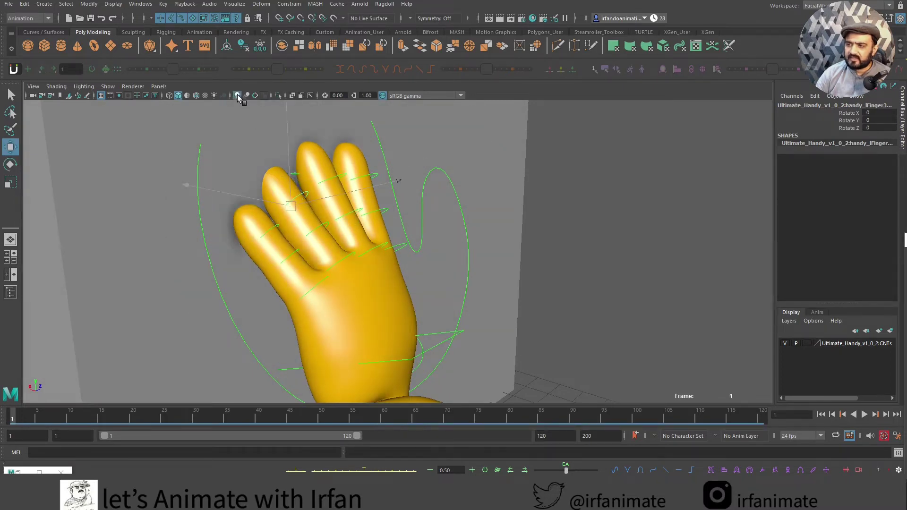
key("e")
left_click_drag(417, 176, 425, 217)
key("w")
key("e")
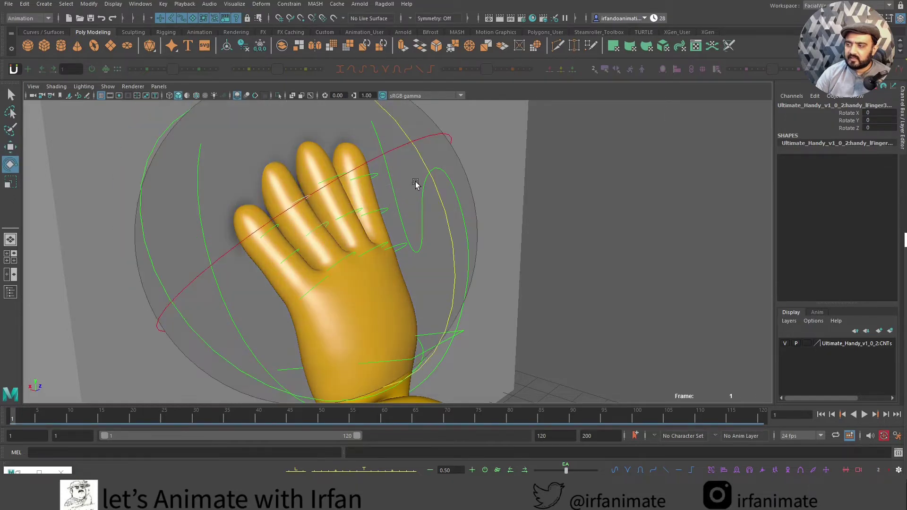
left_click_drag(434, 186, 437, 215)
key("w")
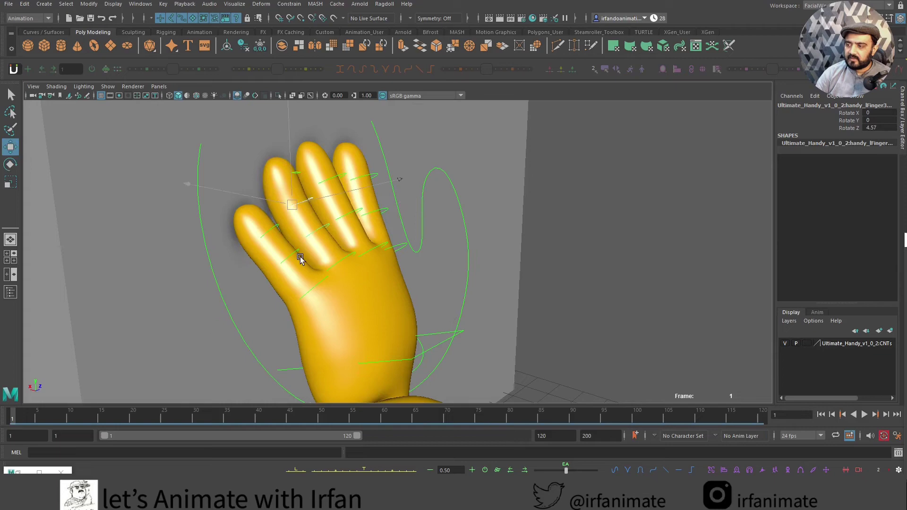
Rotate the little finger's joint controls to about 2.37 on Z and deselect them
left_click(269, 232)
key("e")
left_click_drag(340, 135, 340, 143)
left_click_drag(392, 246, 348, 255, "alt")
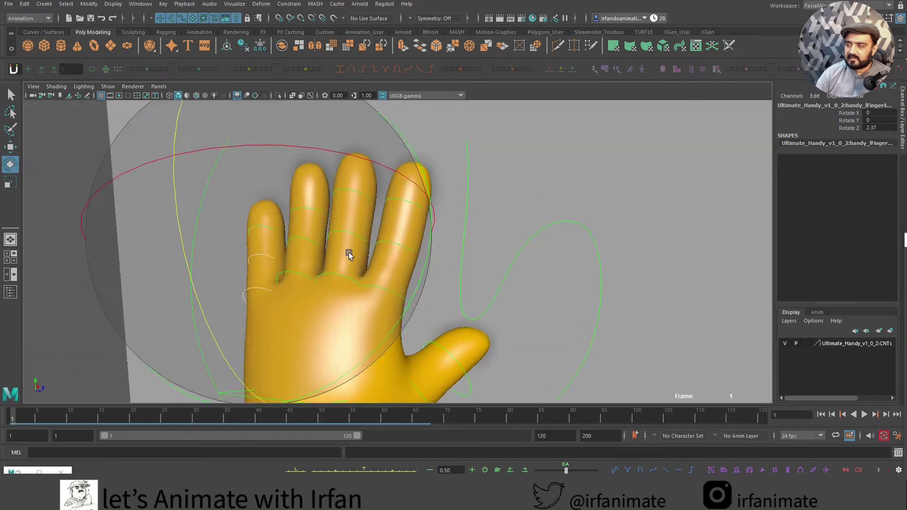
scroll(348, 255, "down", 5)
middle_click_drag(348, 255, 380, 282, "alt")
left_click_drag(380, 281, 356, 332, "alt")
key("w")
left_click(356, 332)
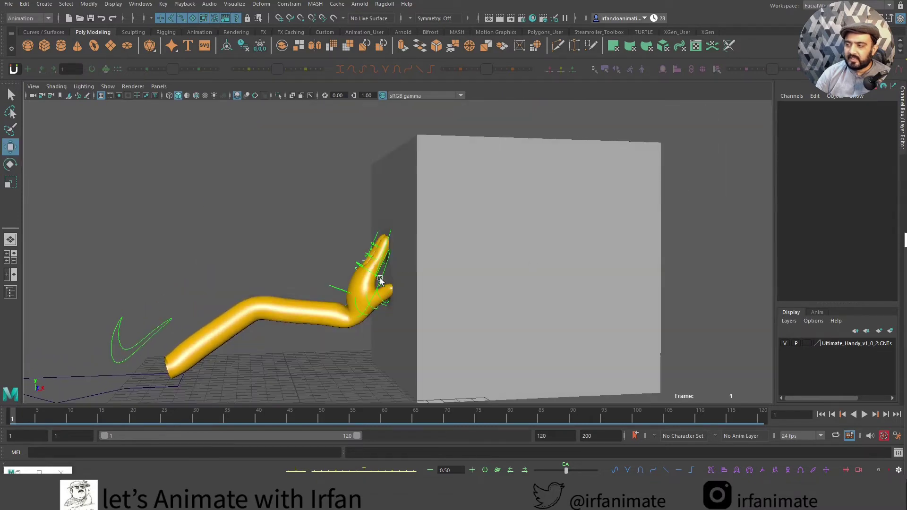
Test moving the wrist control and the cube along X, undoing each move
left_click(376, 286)
left_click_drag(399, 314, 378, 310)
key("ctrl+z")
left_click(410, 255)
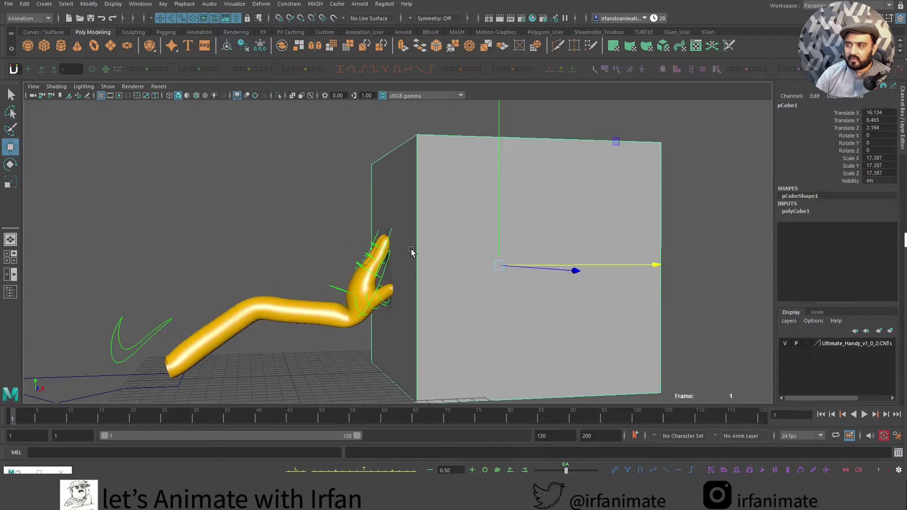
left_click_drag(553, 259, 469, 266)
key("ctrl+z")
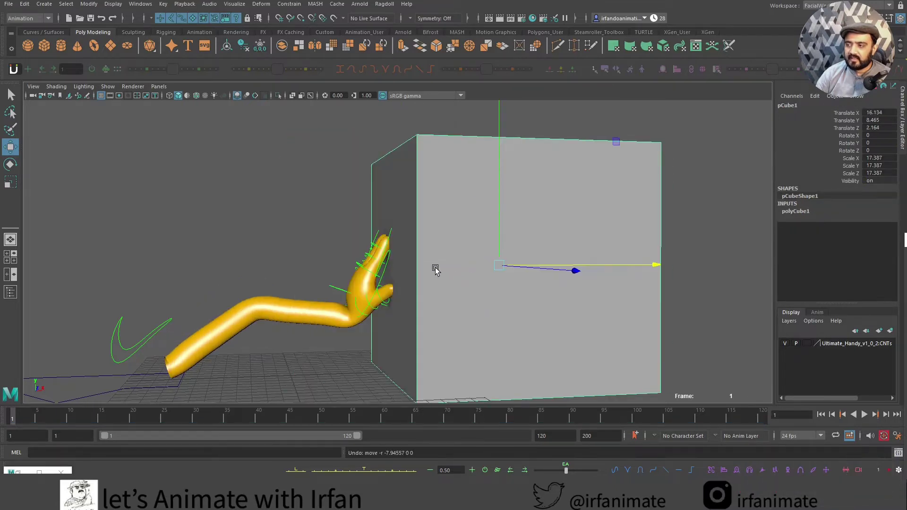
left_click_drag(555, 255, 464, 265)
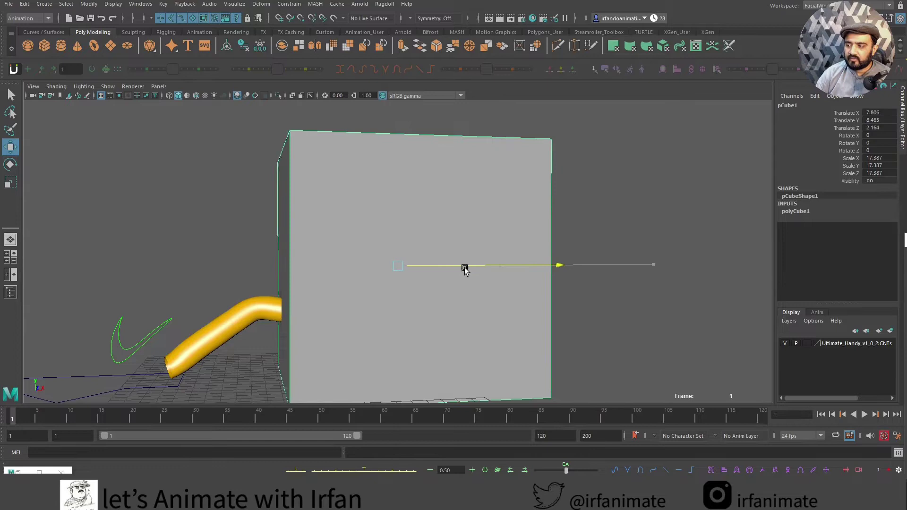
key("ctrl+z")
key("ctrl+z")
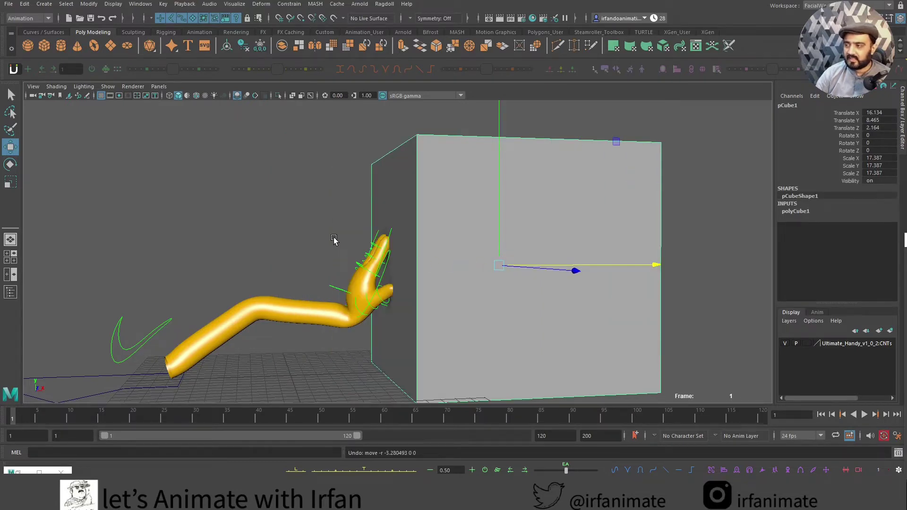
left_click(334, 238)
middle_click_drag(338, 264, 307, 255, "alt")
right_click_drag(333, 247, 346, 258, "alt")
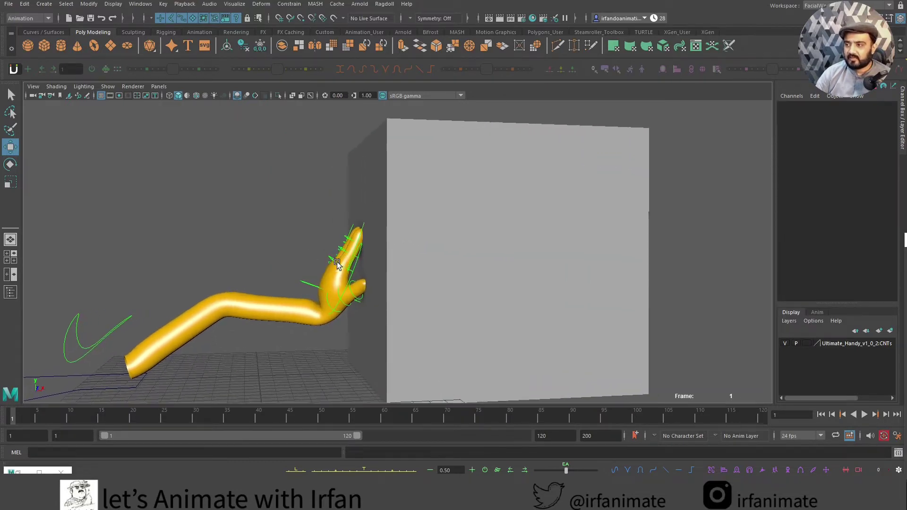
Test pulling the wrist control away from the cube along X and undo the move
right_click_drag(347, 293, 335, 276, "alt")
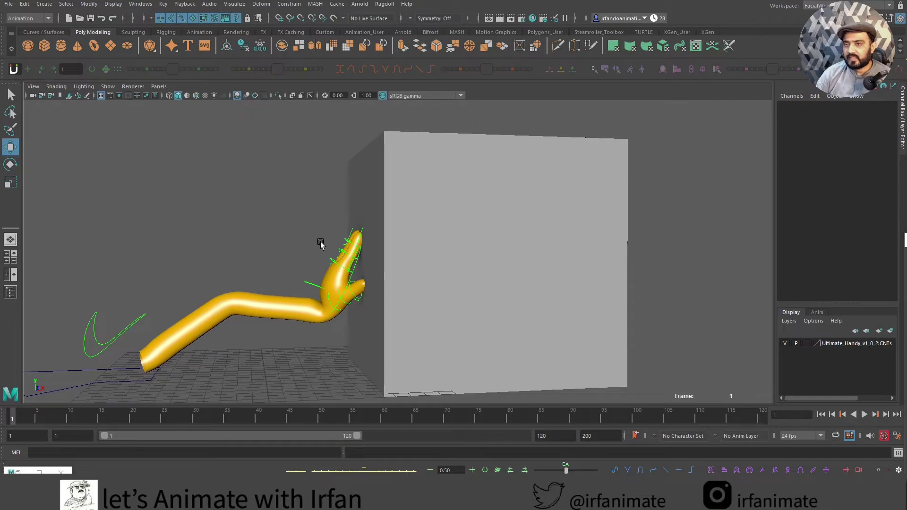
left_click(351, 279)
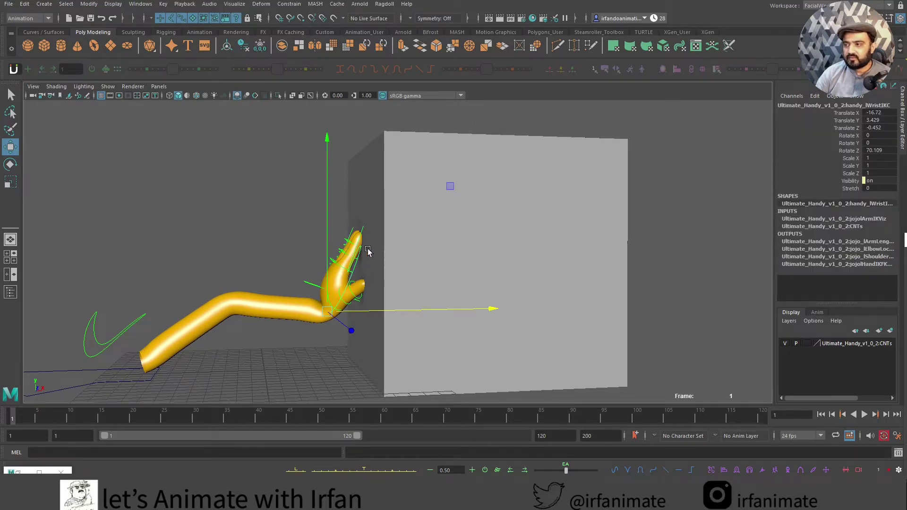
left_click(368, 251)
left_click(350, 278)
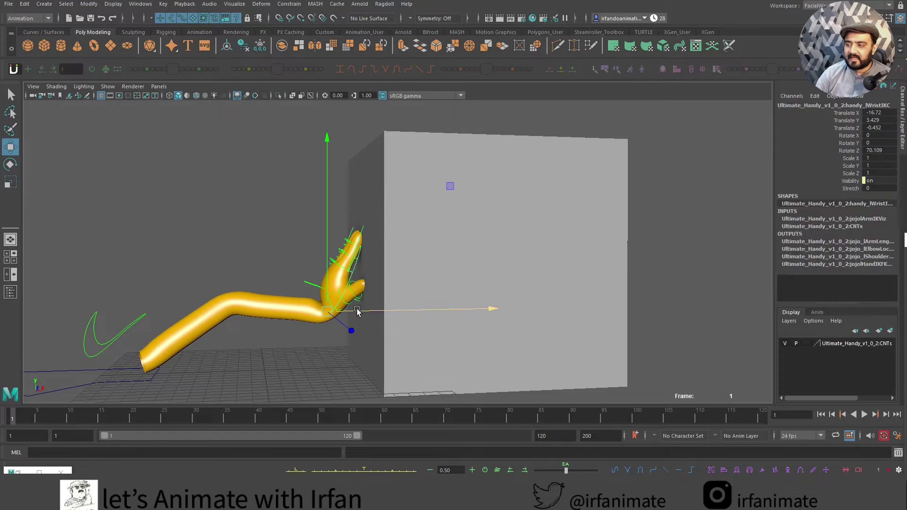
left_click_drag(358, 311, 329, 311)
key("ctrl+z")
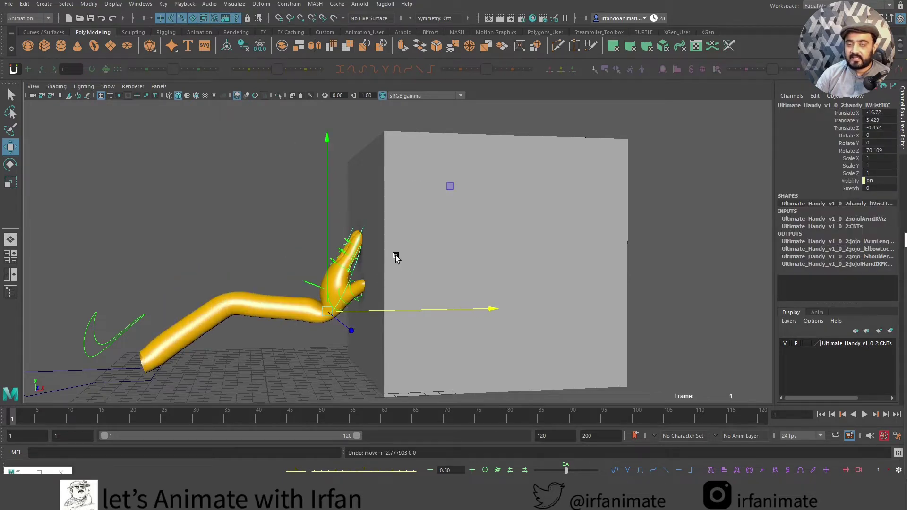
Parent-constrain the cube to the wrist control with Maintain offset on, all translate and rotate axes, and weight 1
left_click(335, 274)
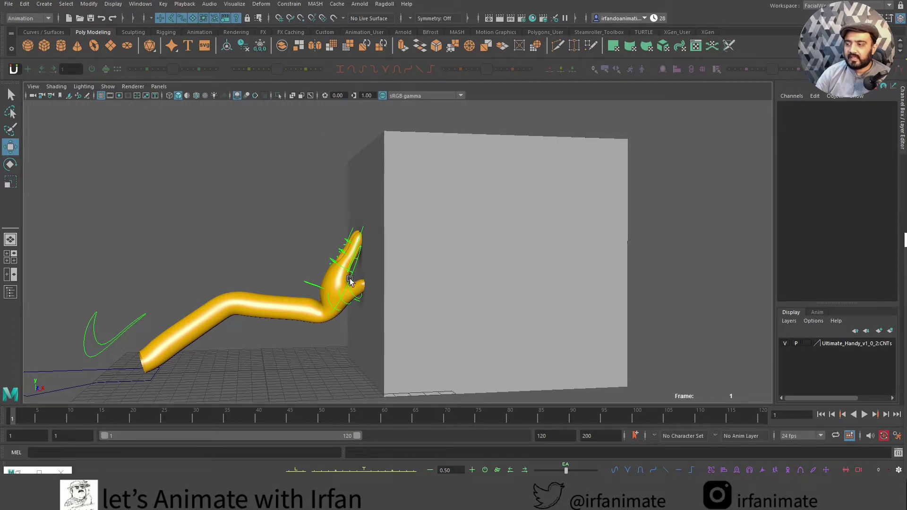
left_click(350, 281)
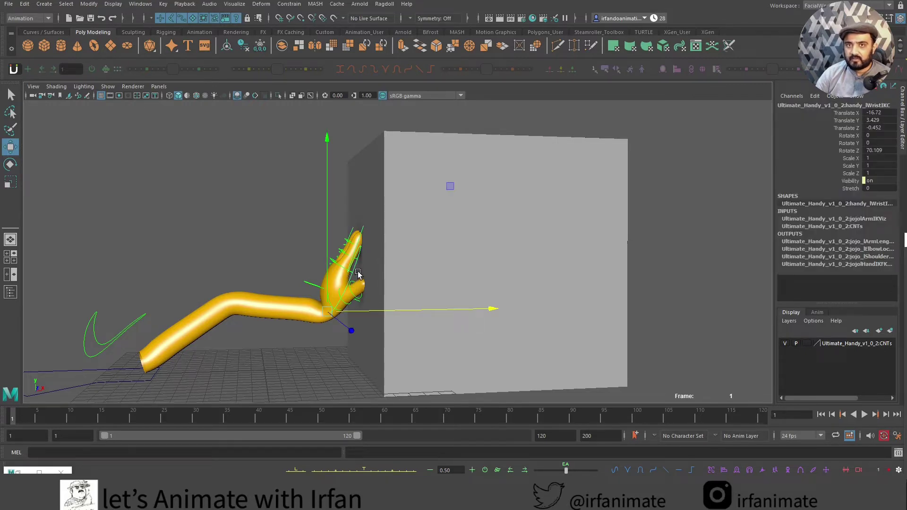
left_click(400, 209)
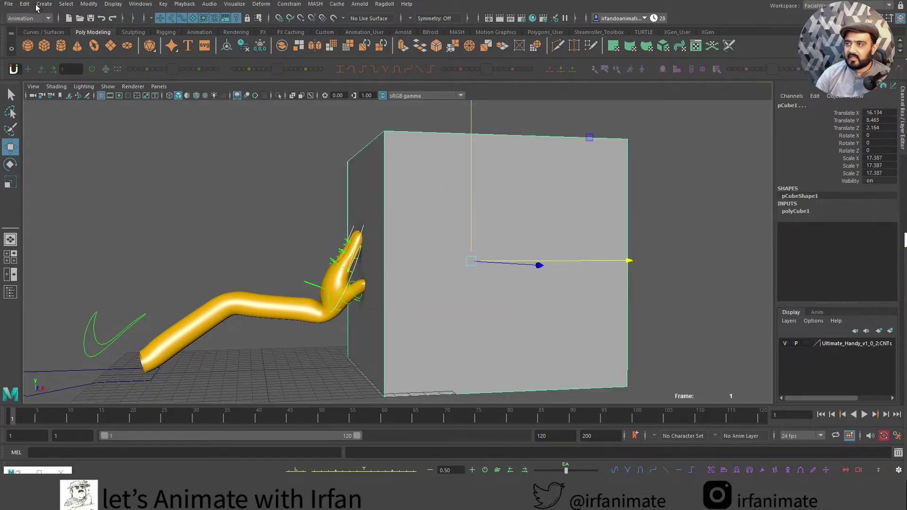
left_click(294, 8)
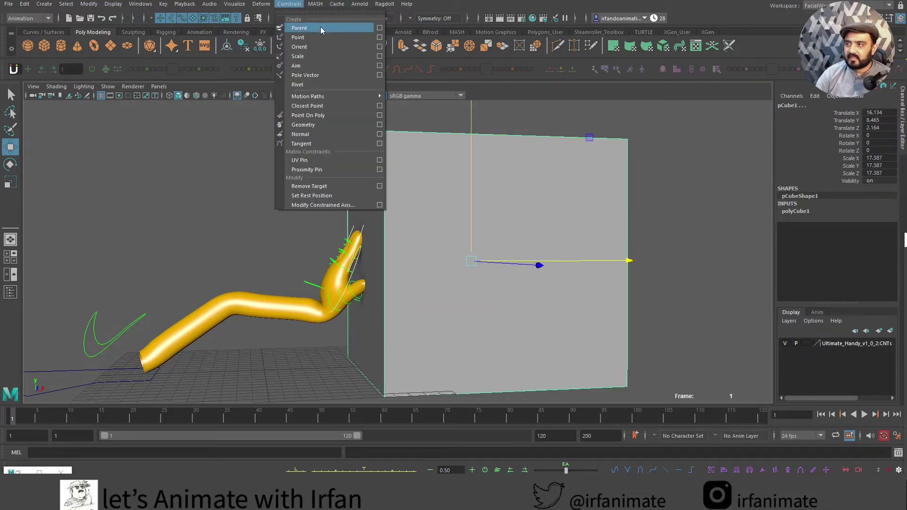
left_click(379, 28)
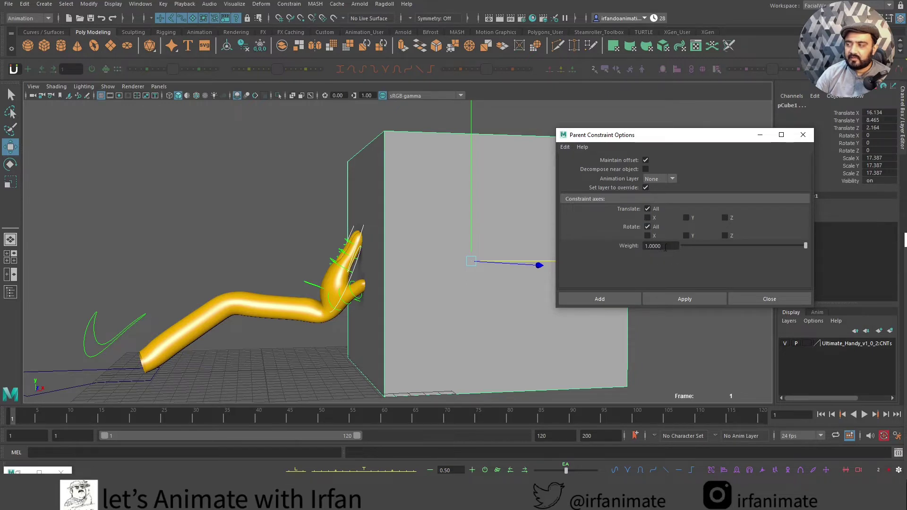
left_click(682, 300)
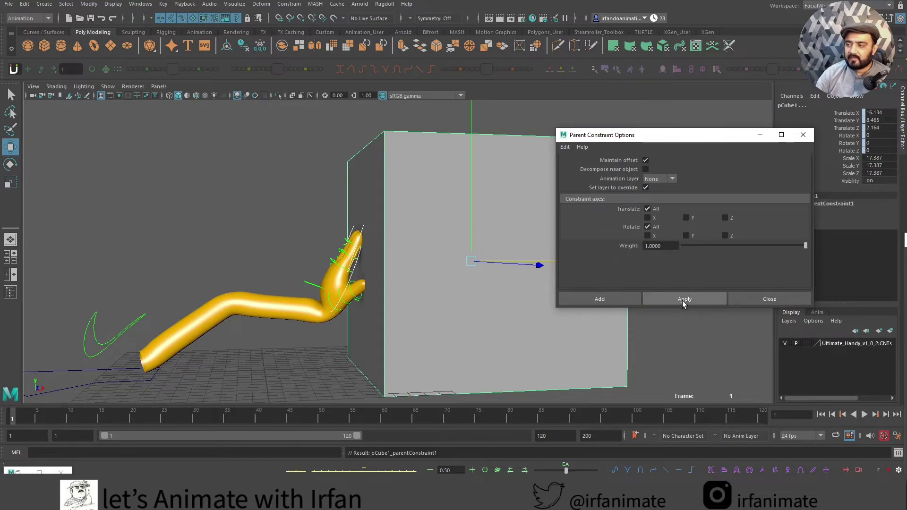
left_click(769, 299)
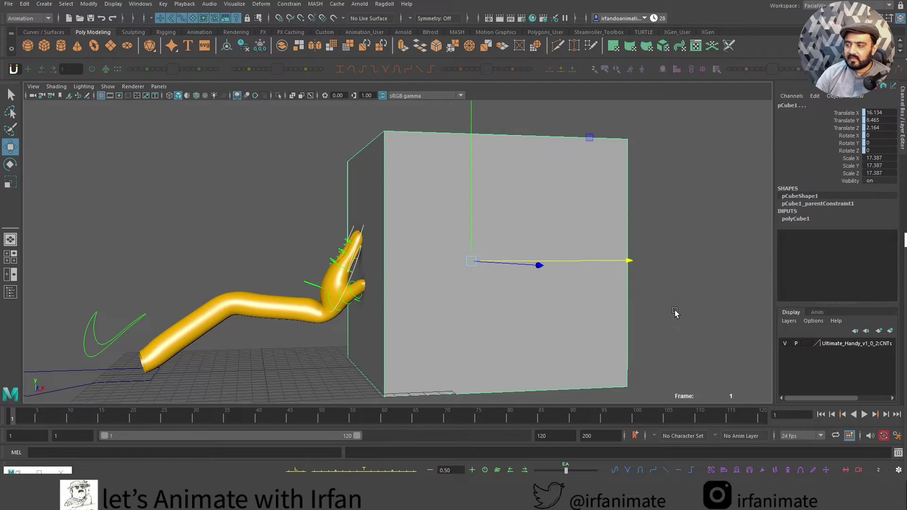
Key the wrist control at Translate X about -20.01 on frame 1 and about -15.58 on frame 15, scrub the motion, and deselect it
left_click(352, 278)
left_click_drag(385, 308, 300, 322)
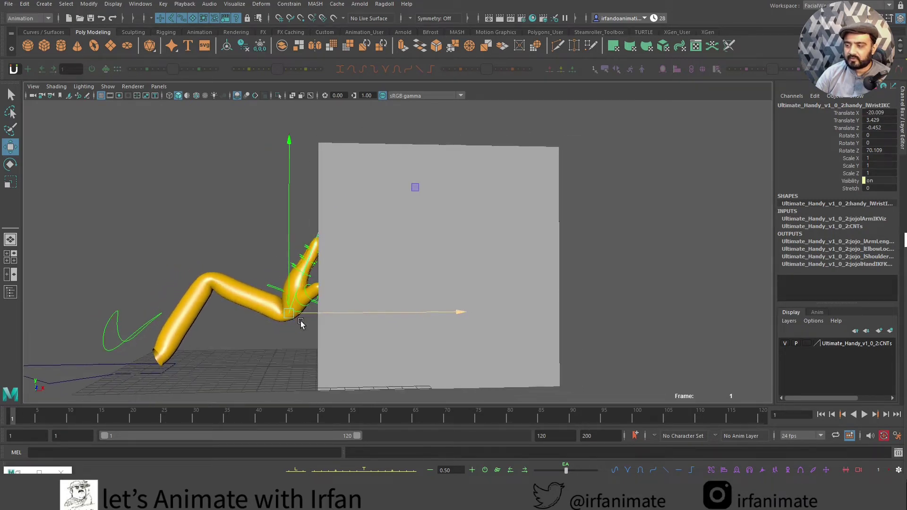
key("s")
left_click_drag(26, 418, 101, 418)
left_click_drag(336, 313, 390, 311)
key("s")
left_click_drag(13, 420, 101, 418)
left_click(395, 293)
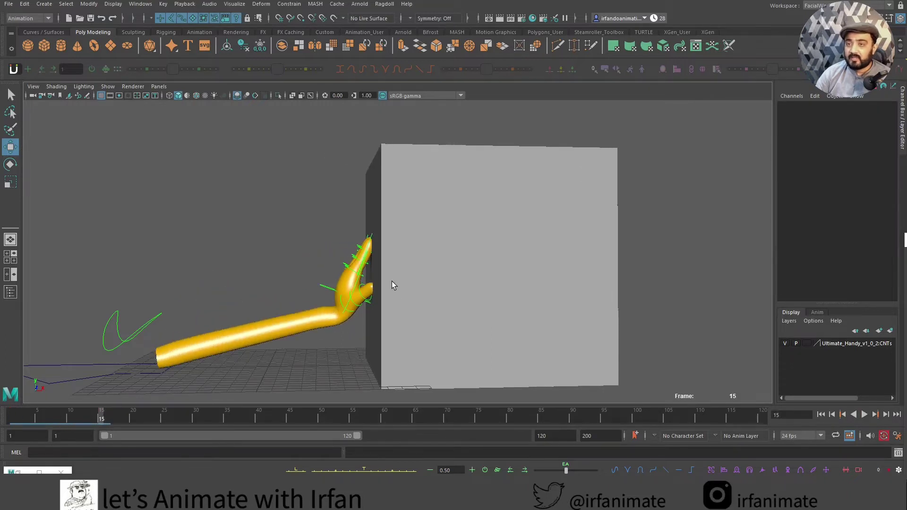
Key the cube on frame 15 with Blend Parent 1 at 0, and edit the Blend Parent 1 value on frame 14
left_click(394, 282)
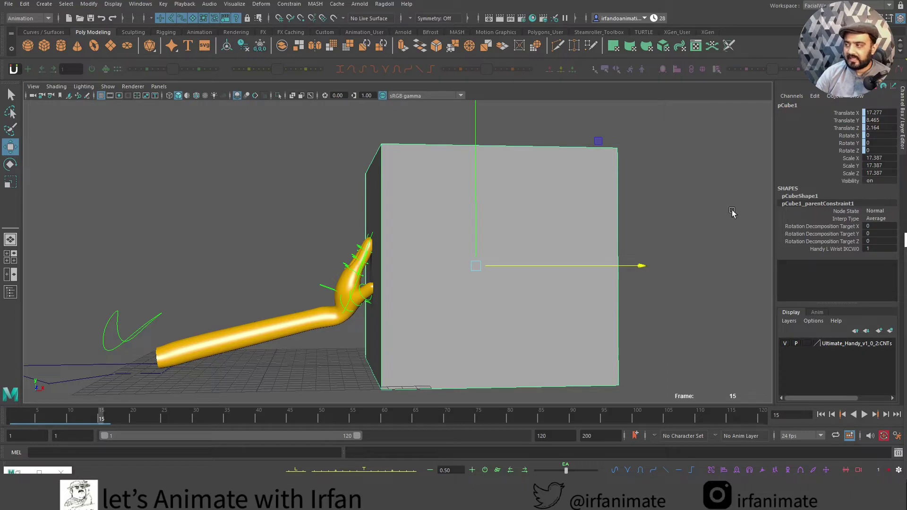
key("s")
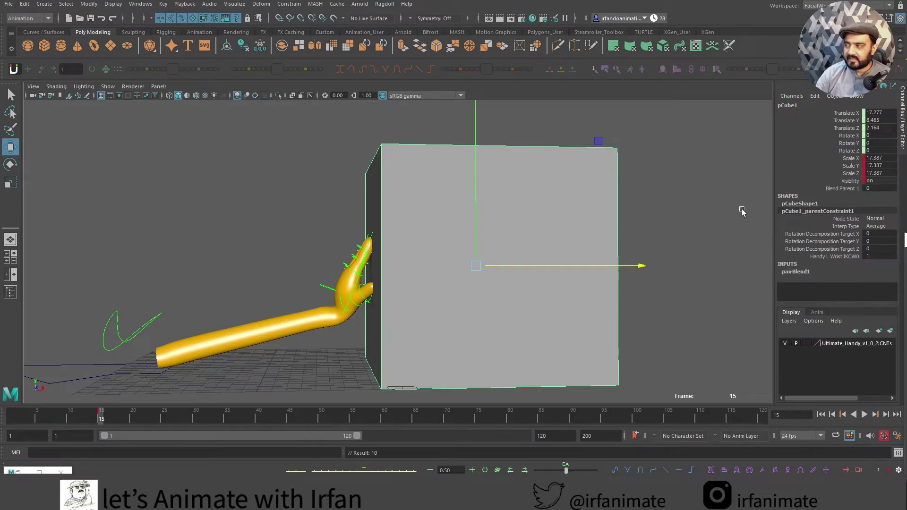
left_click(835, 189)
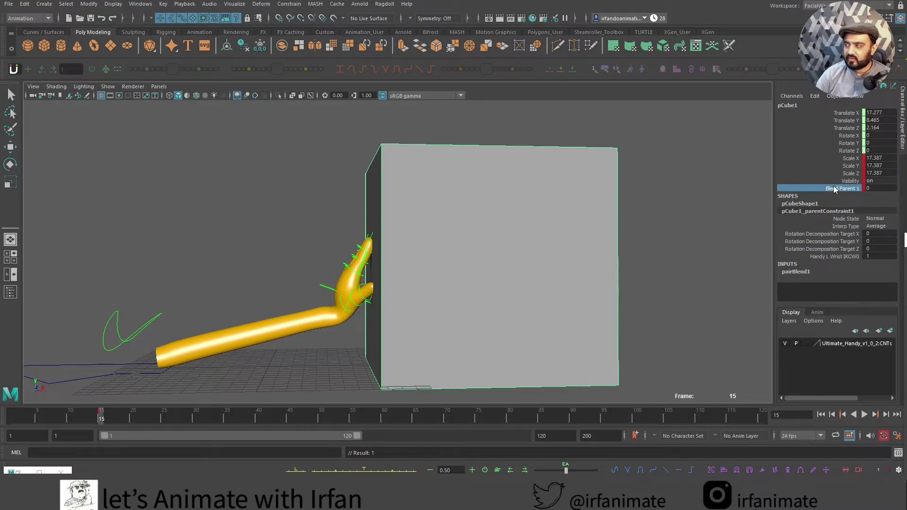
left_click(98, 419)
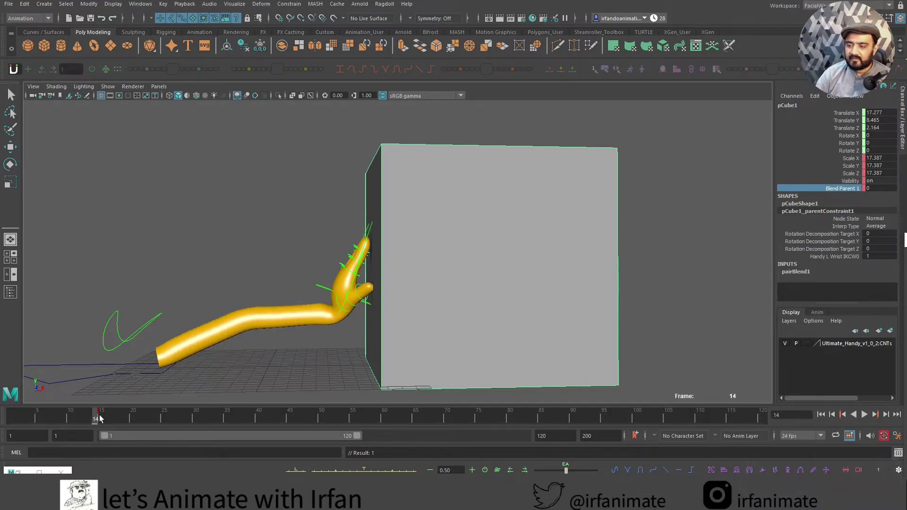
double_click(872, 188)
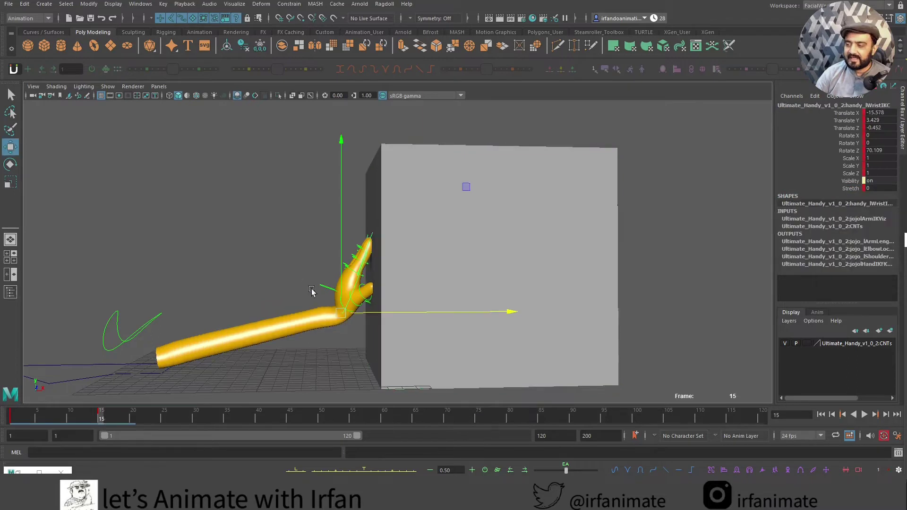
On frame 22, key the wrist control pulled back from the cube to about X -23.47, Y 6.30, Z -1.27, rotated to about -42.84 on Z
left_click_drag(341, 311, 296, 299)
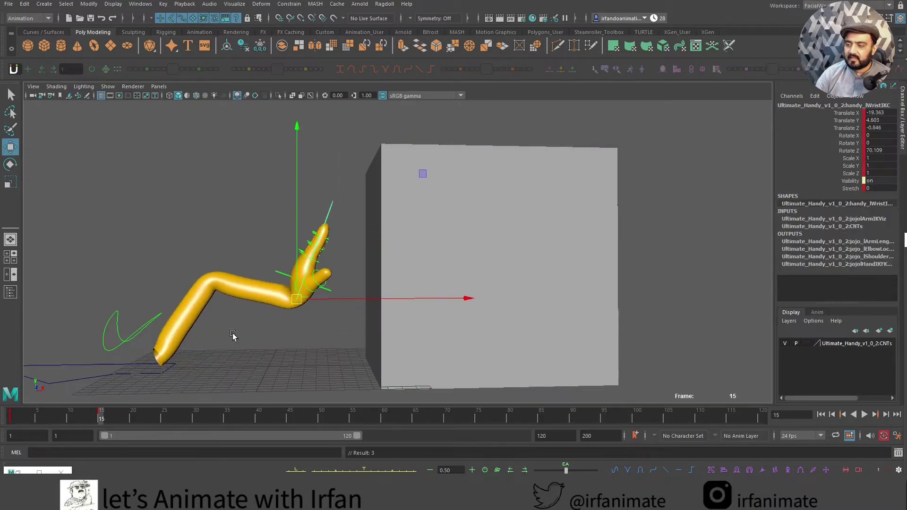
key("ctrl+z")
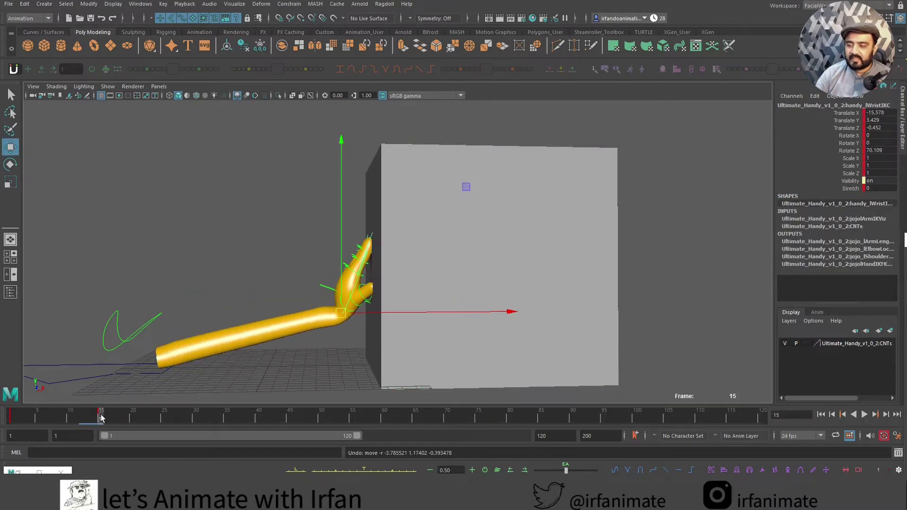
left_click_drag(101, 416, 145, 417)
left_click_drag(340, 312, 309, 307)
key("e")
left_click_drag(373, 171, 338, 417)
key("w")
left_click_drag(273, 301, 262, 279)
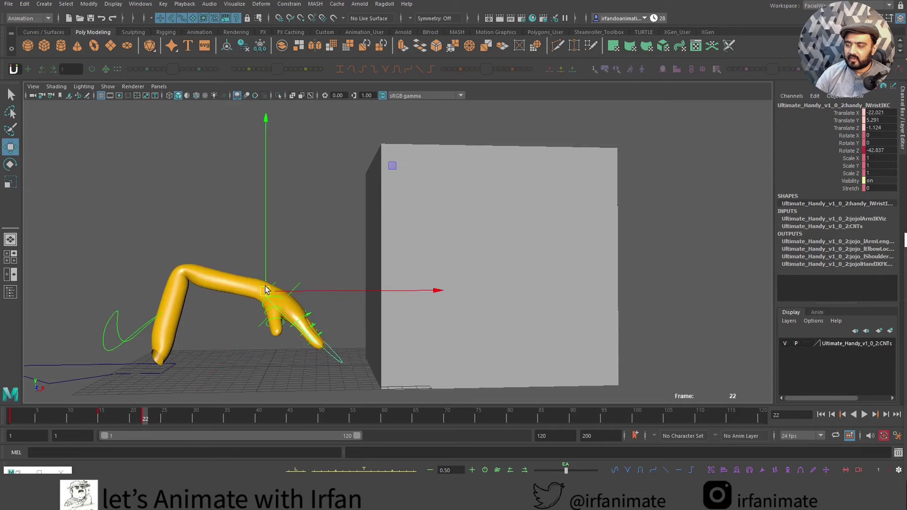
key("s")
left_click_drag(114, 417, 145, 418)
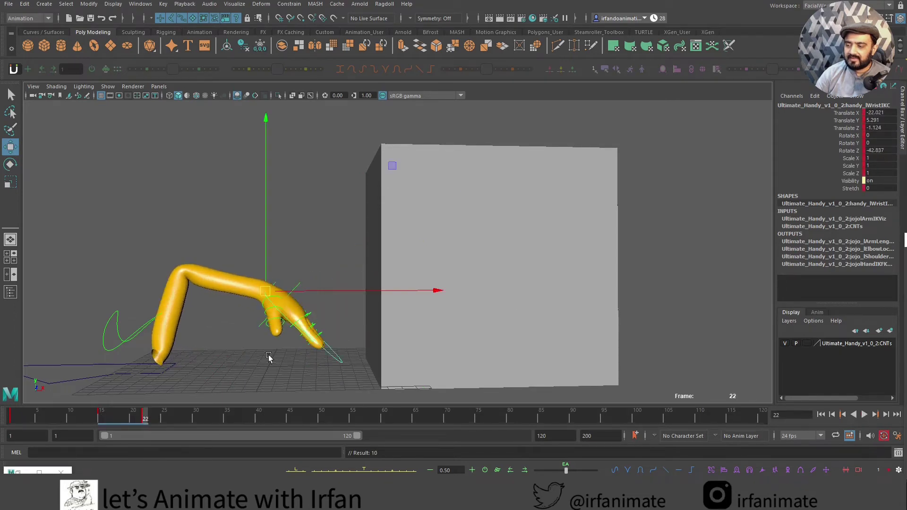
left_click_drag(265, 290, 249, 279)
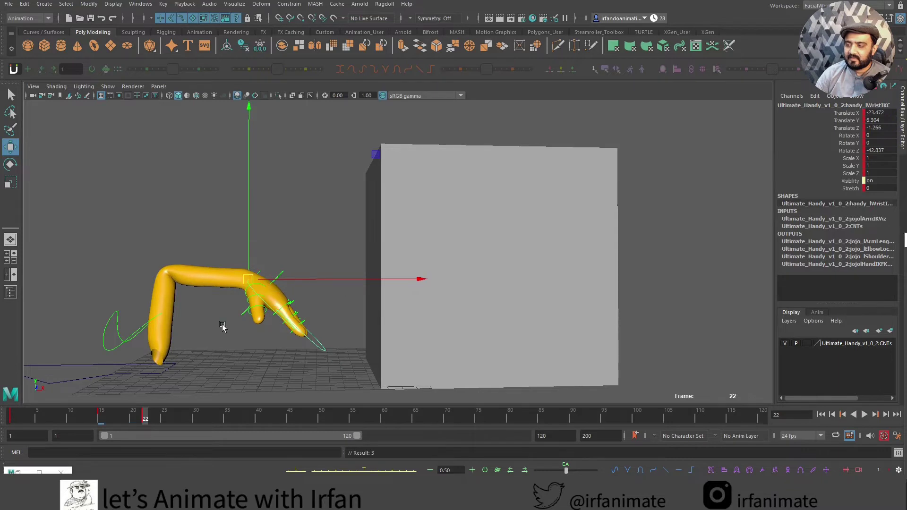
Select all the finger joint controls and key a curled finger pose at frame 22
left_click(306, 299)
left_click_drag(323, 289, 282, 337)
left_click(314, 348)
key("e")
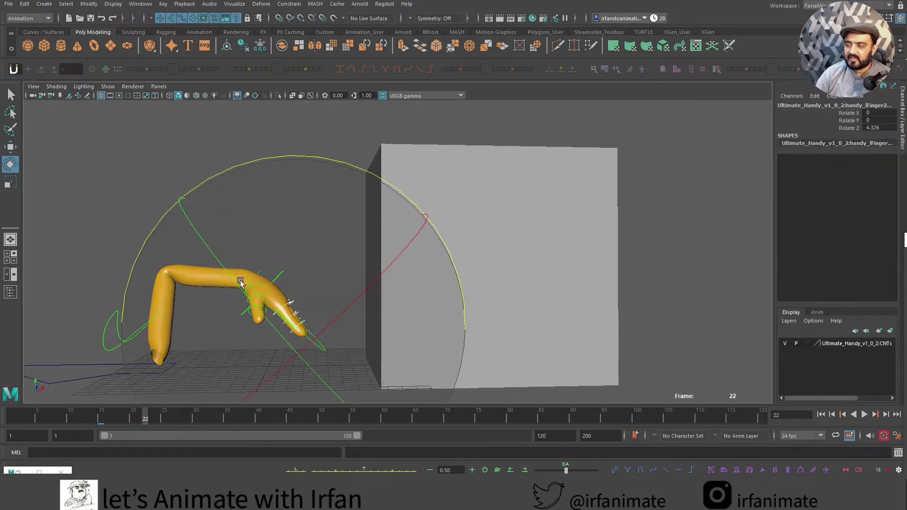
key("s")
Key the thumb joint control on frame 15 and rotate it to about -13.41 on Z at frame 20
left_click_drag(142, 413, 100, 415)
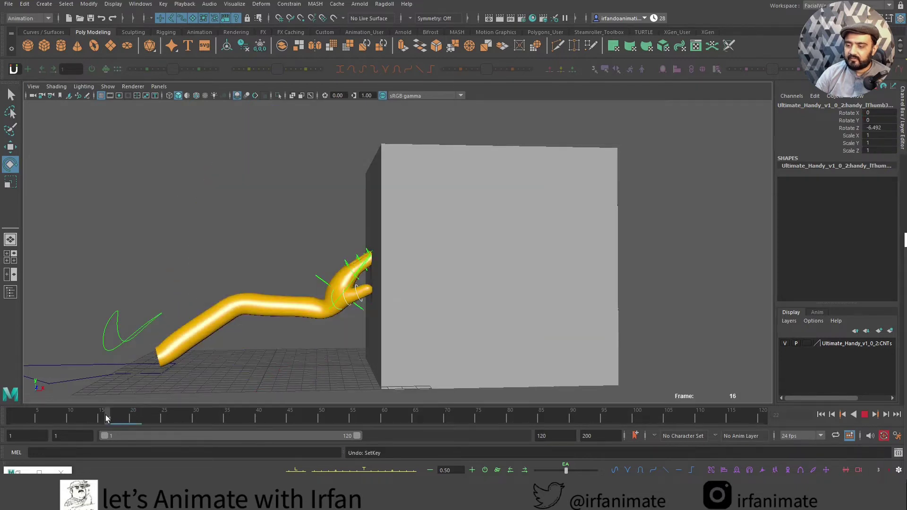
left_click_drag(107, 415, 132, 416)
key("s")
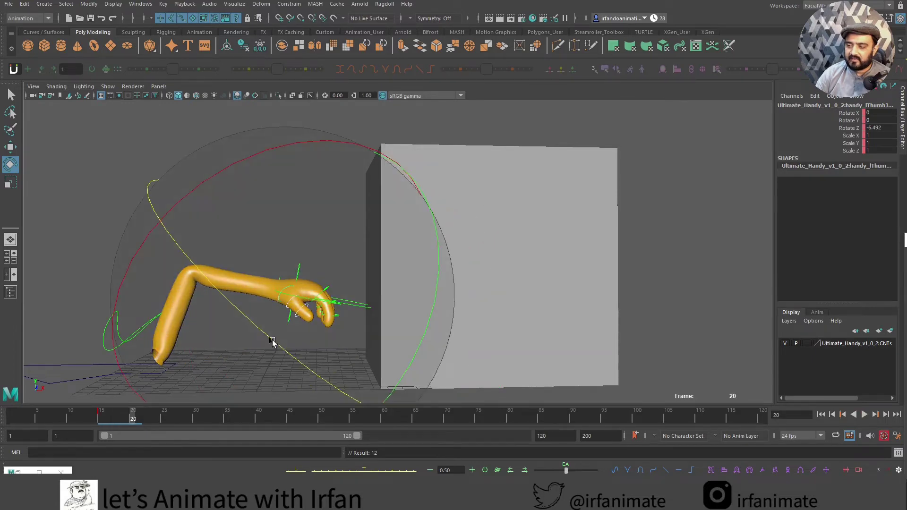
left_click_drag(267, 335, 291, 348)
key("w")
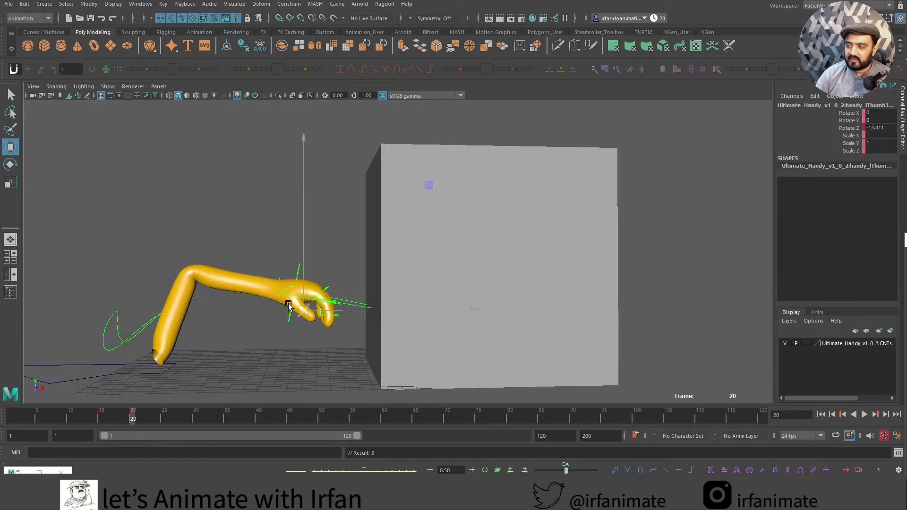
Select all the hand controls, key them on frame 20, and play the animation from the start
left_click_drag(239, 249, 357, 339)
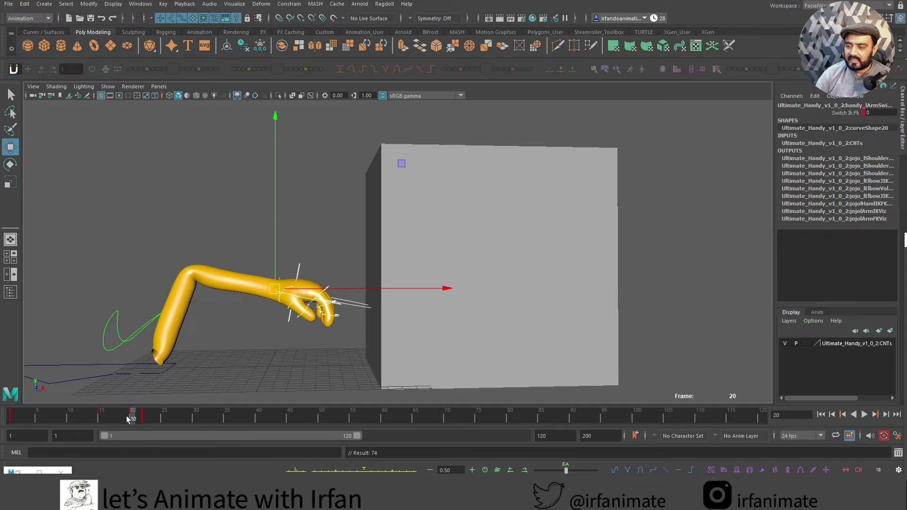
left_click(96, 416)
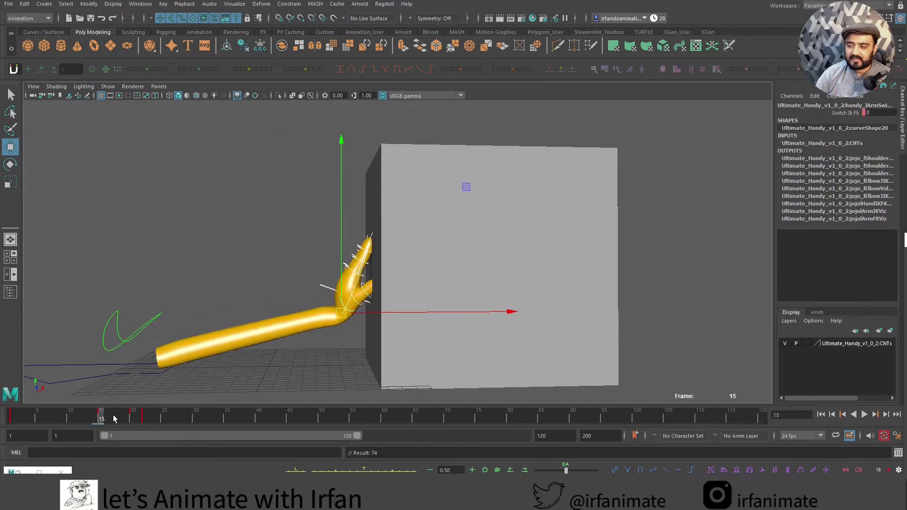
left_click(133, 417)
key("alt+shift+v")
left_click(870, 414)
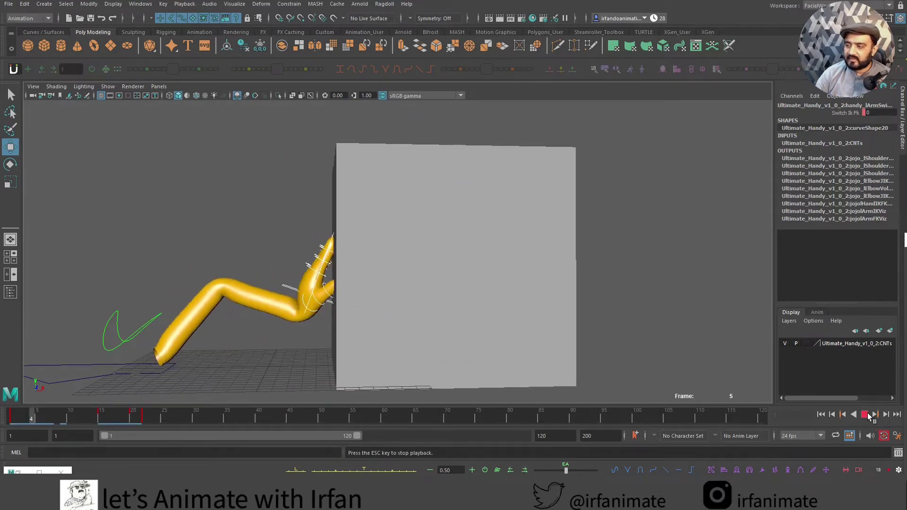
Remove the hand controls' frame 20 keys, shift their frame 22 keys to frame 23, and replay the animation
left_click_drag(93, 417, 124, 418)
left_click_drag(135, 418, 162, 415)
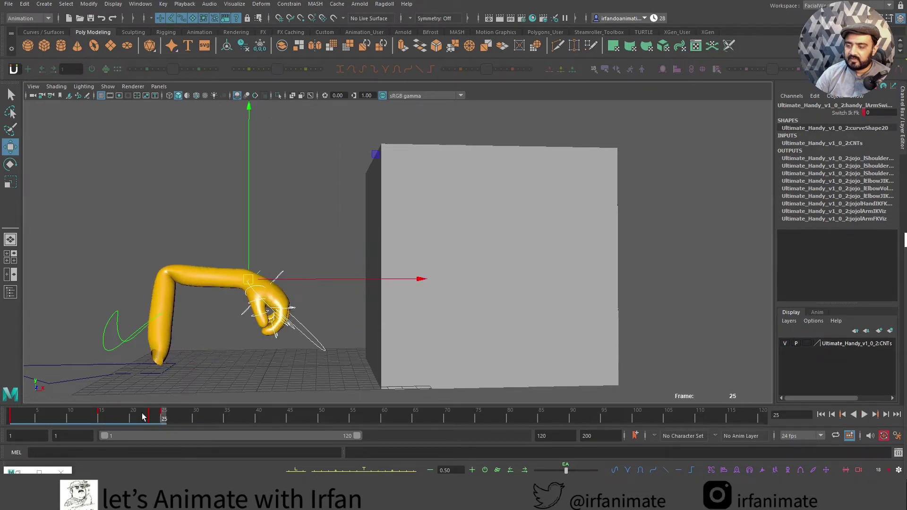
left_click(821, 414)
left_click(862, 415)
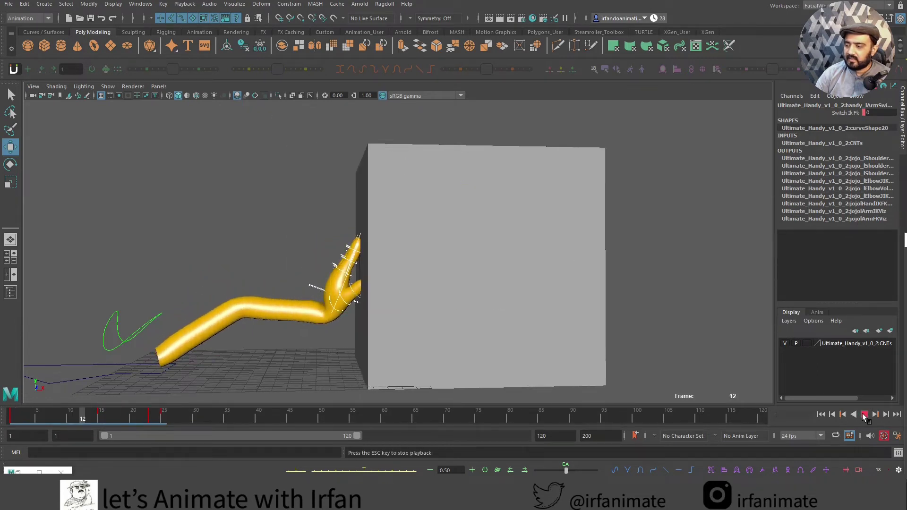
left_click(864, 414)
Select all the finger joint controls at frame 19, rotate them together, and key the adjusted finger pose
mouse_move(115, 417)
left_mouse_down()
mouse_move(107, 416)
mouse_move(125, 417)
left_mouse_up()
key("bracketleft")
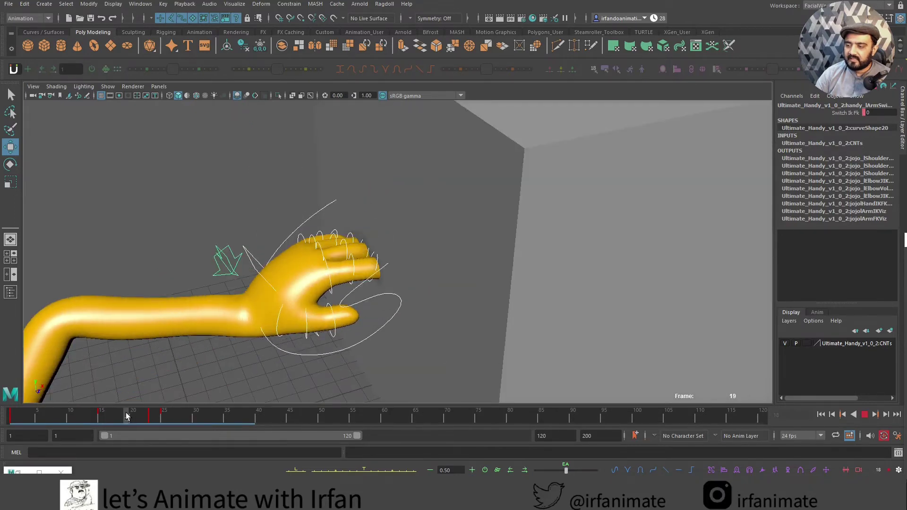
left_click(411, 291)
left_click(399, 305)
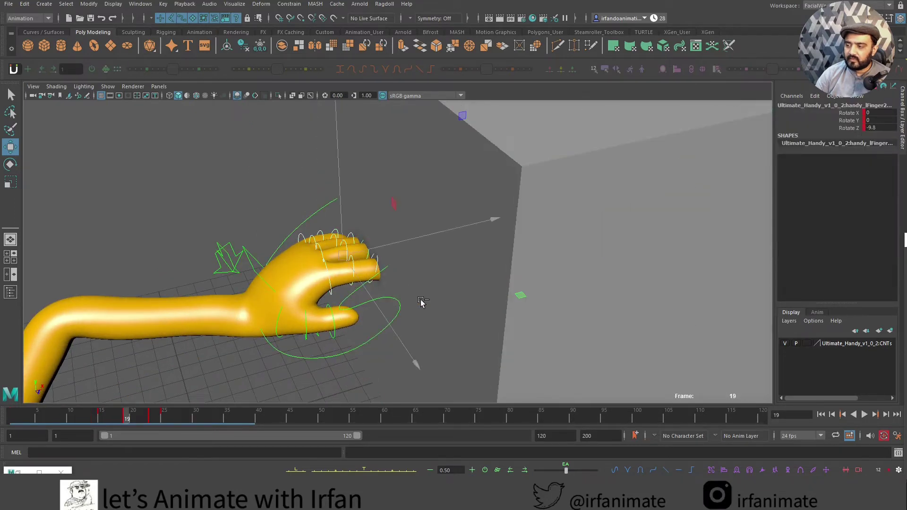
left_click(313, 231)
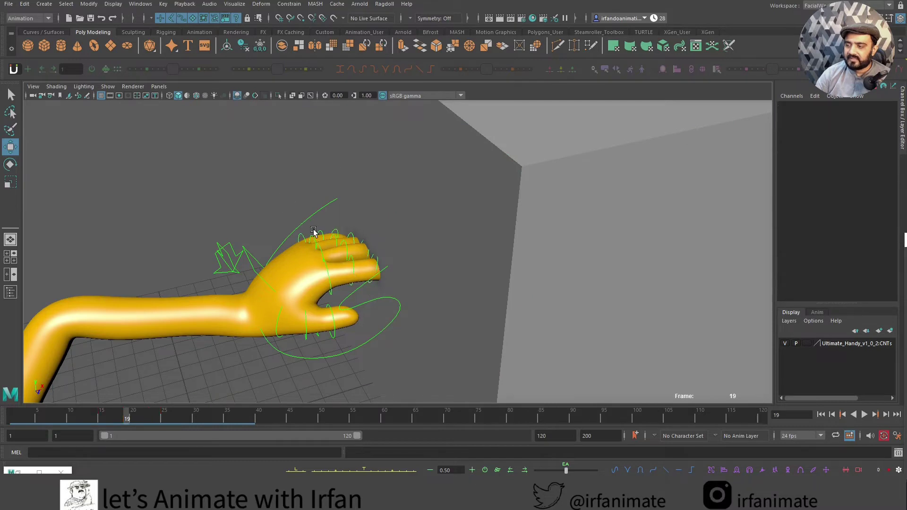
left_click_drag(283, 205, 413, 299)
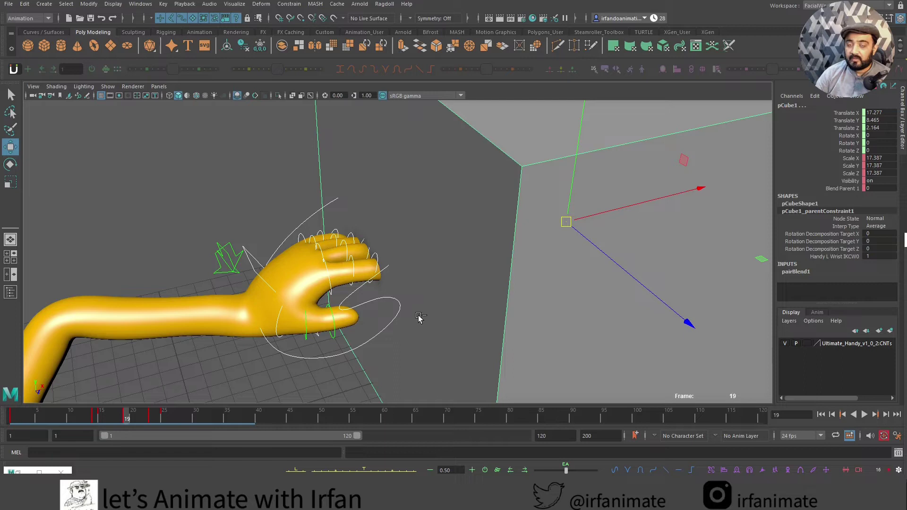
left_click_drag(422, 305, 272, 362)
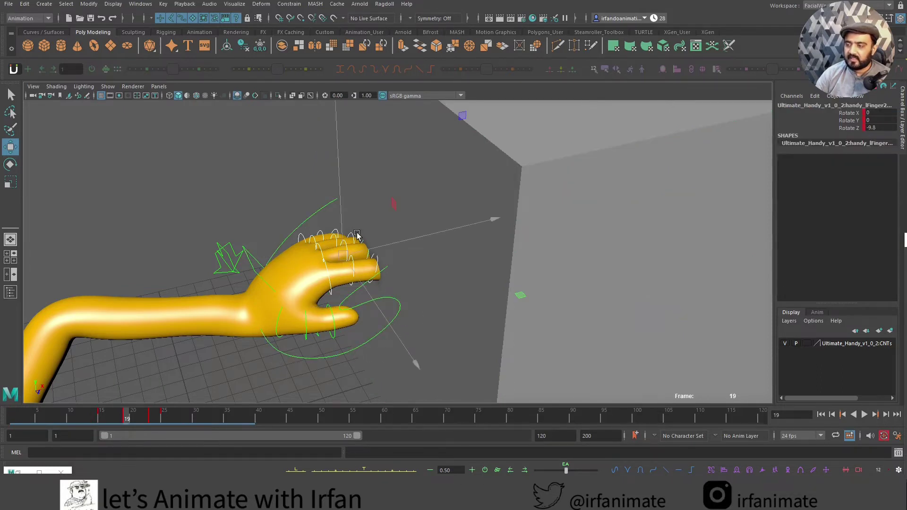
key("e")
left_click_drag(271, 130, 210, 205)
key("s")
Rotate the two thumb joint controls at frame 15, bringing the thumb to about 17.445 on Z
left_click_drag(124, 414, 98, 415)
left_click(392, 338)
key("w")
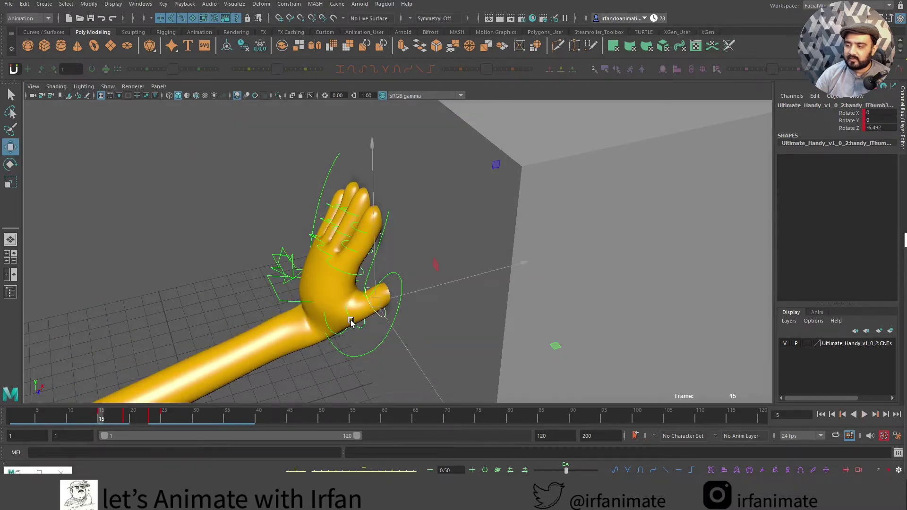
key("e")
left_click_drag(510, 324, 421, 359)
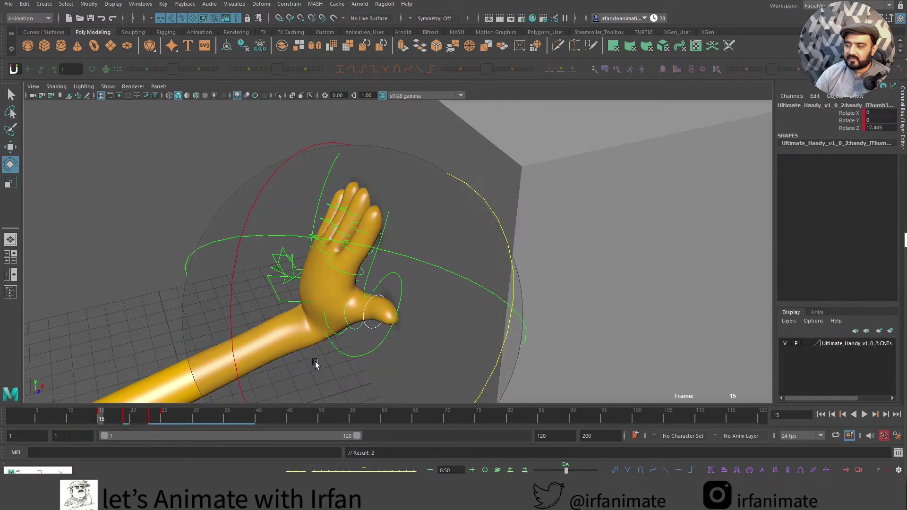
key("w")
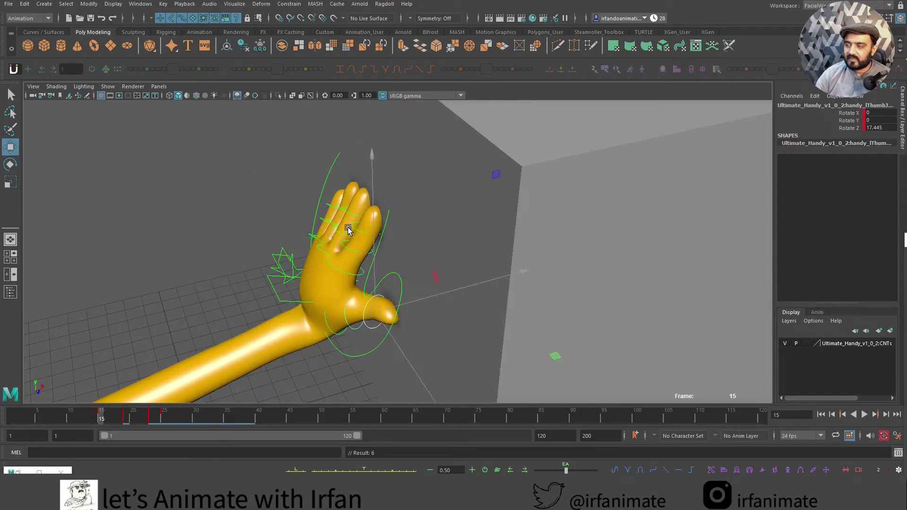
At frame 15, rotate the Finger2 control to about 5.611 and the Finger3 control to about 2.663 on Z
left_click(318, 251)
key("e")
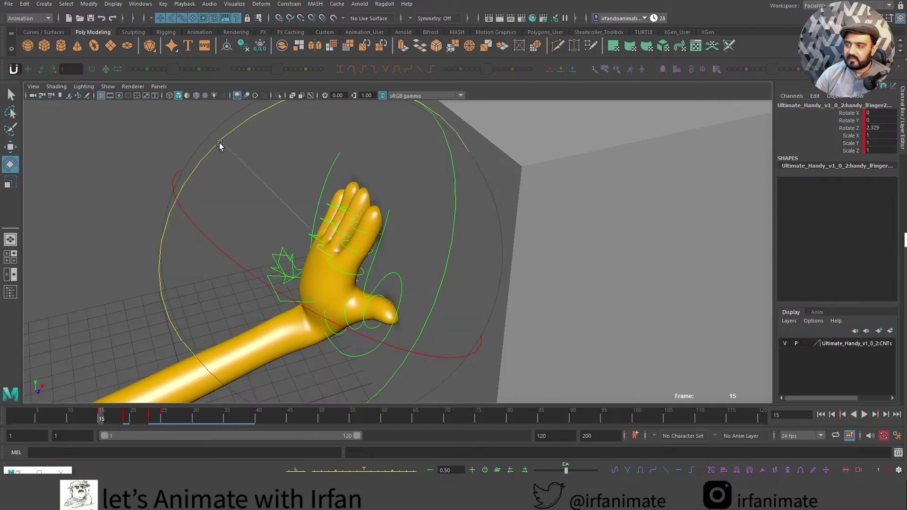
left_click_drag(219, 144, 219, 166)
key("w")
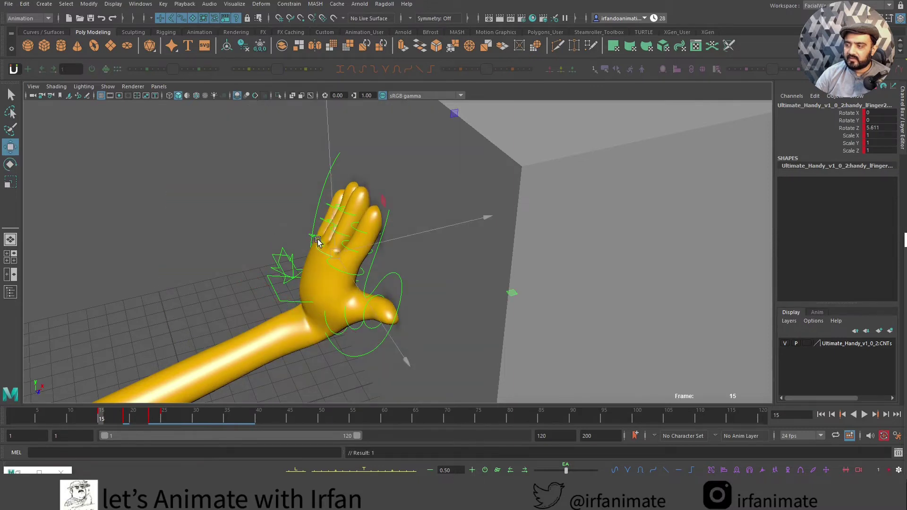
left_click(317, 239)
key("e")
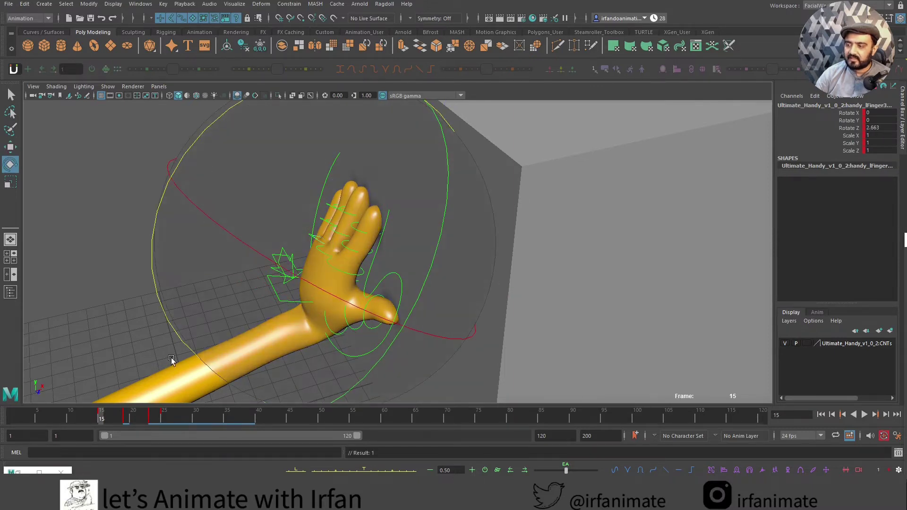
Select the wrist IK control and key its position at frame 29
left_click_drag(121, 419, 176, 416)
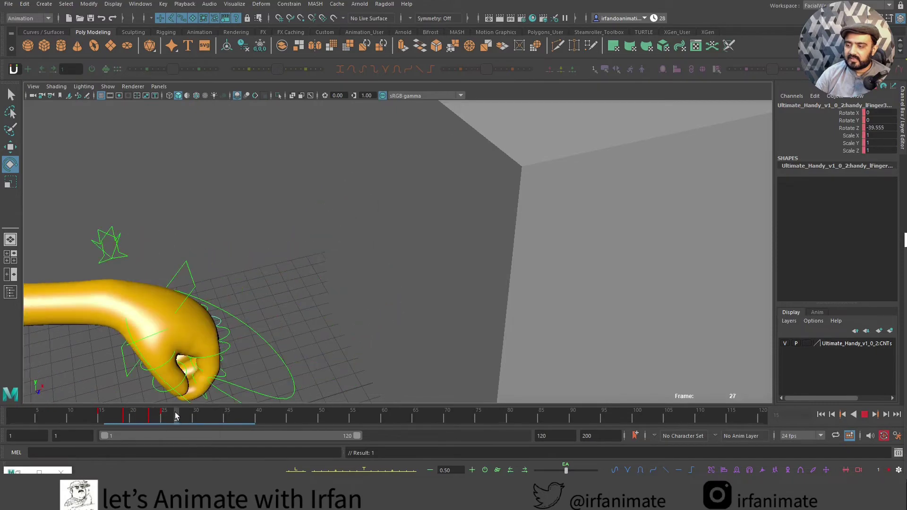
scroll(233, 249, "down", 5)
left_click_drag(233, 249, 241, 303, "alt")
key("w")
left_click(304, 367)
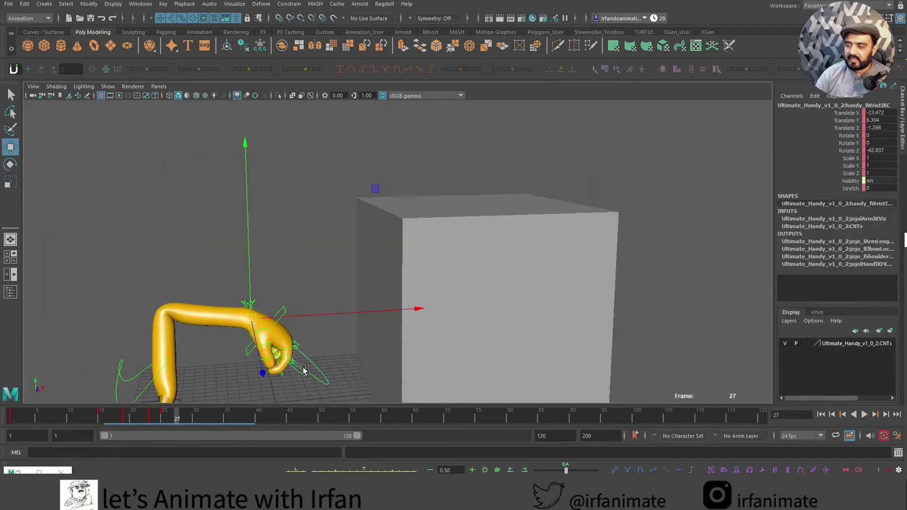
left_click_drag(115, 417, 177, 414)
left_click_drag(215, 381, 198, 335, "alt")
Move the wrist IK control to about 6.1 on Translate Y at frame 37 and about 6.579 at frame 32
left_click_drag(141, 420, 240, 416)
left_click_drag(295, 276, 289, 278)
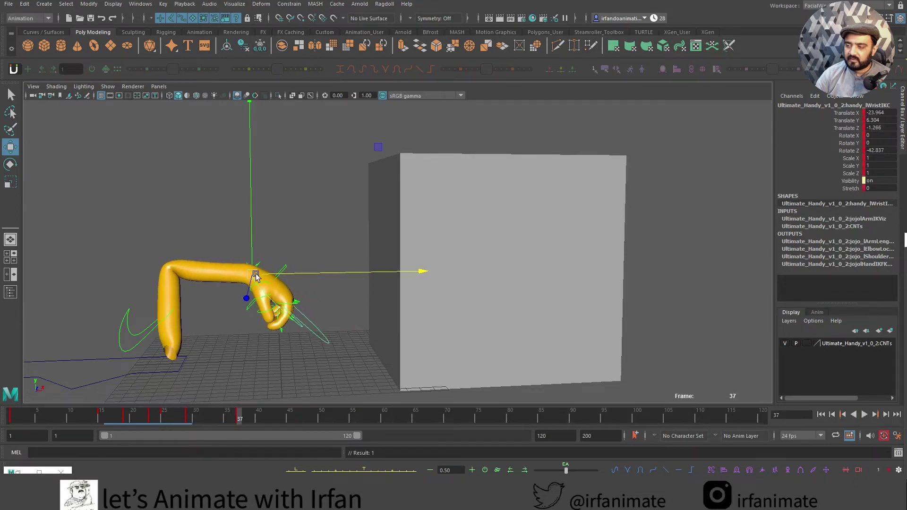
left_click_drag(168, 421, 210, 415)
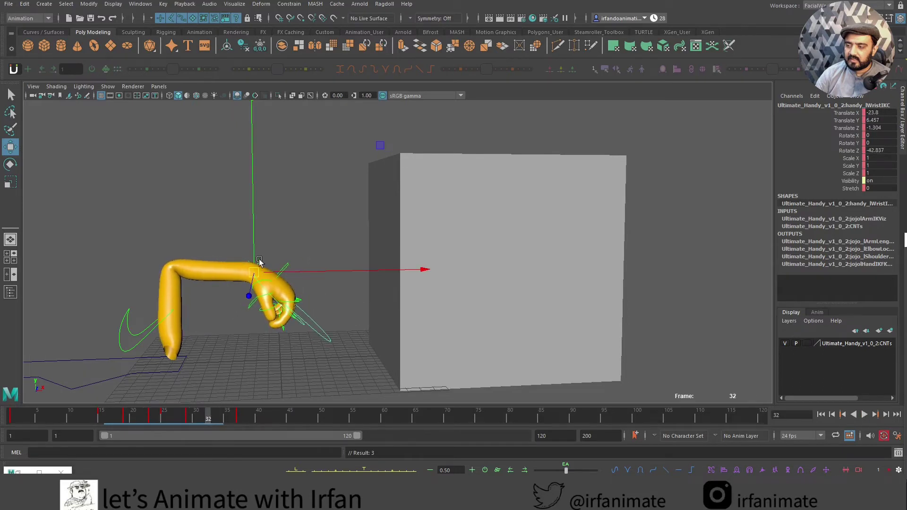
left_click_drag(252, 239, 252, 232)
Open the Graph Editor for the wrist IK control and place it clear of the hand
left_click(134, 7)
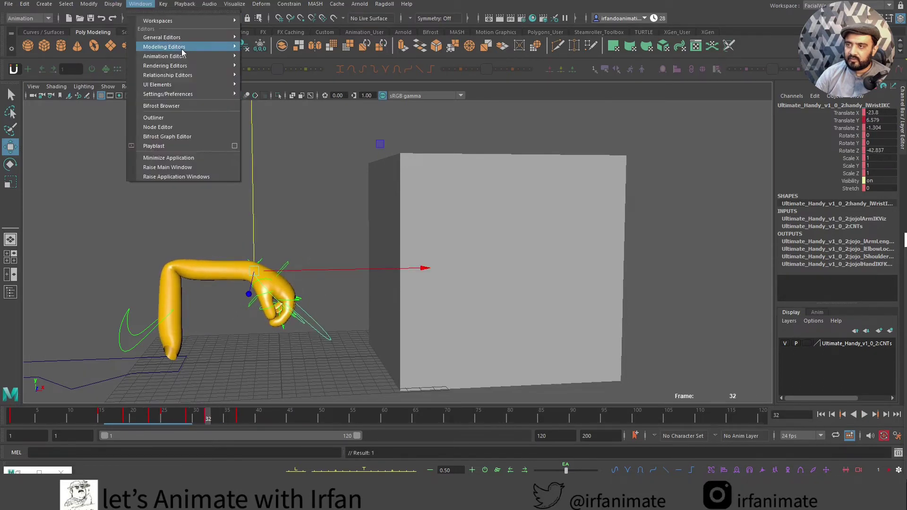
mouse_move(189, 55)
left_click(264, 59)
left_click_drag(480, 93, 618, 109)
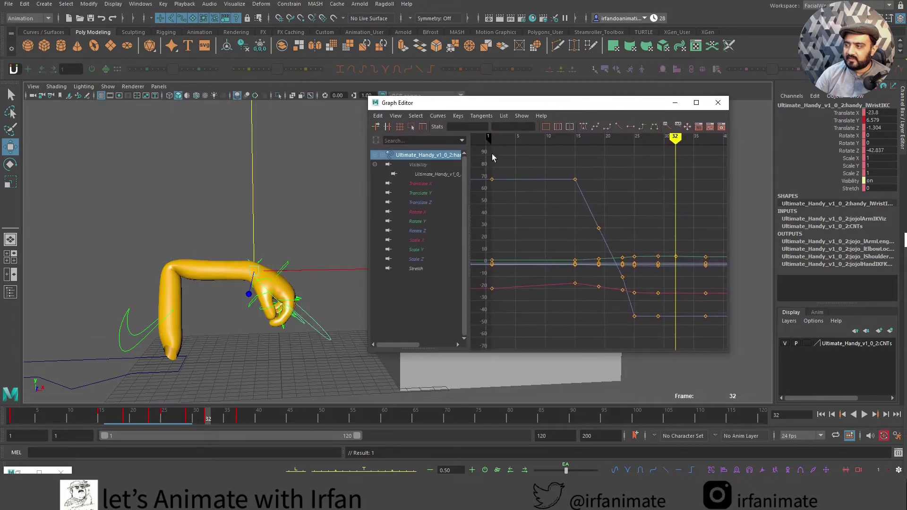
Apply auto tangents to the wrist control's Translate Y keys at frames 25, 29 and 32
left_click(417, 192)
key("f")
scroll(614, 278, "up", 2)
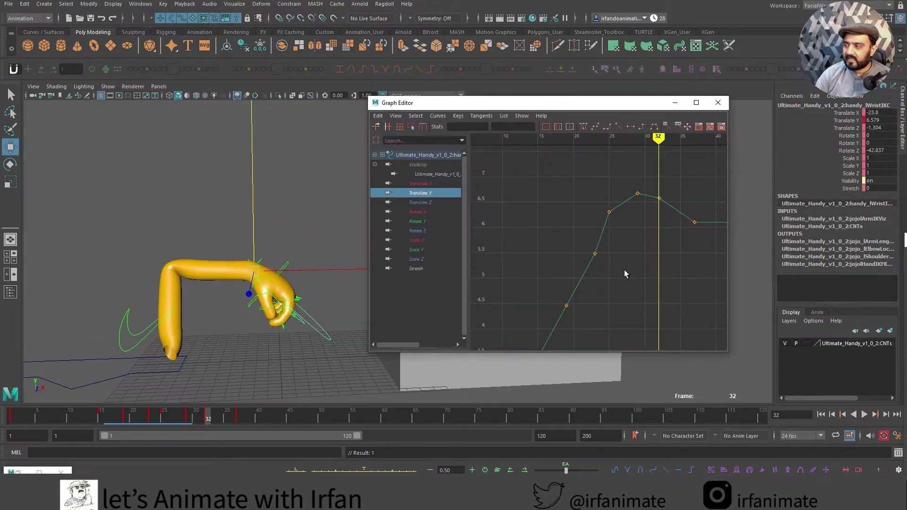
middle_click_drag(625, 271, 587, 277, "alt")
left_click_drag(563, 181, 644, 240)
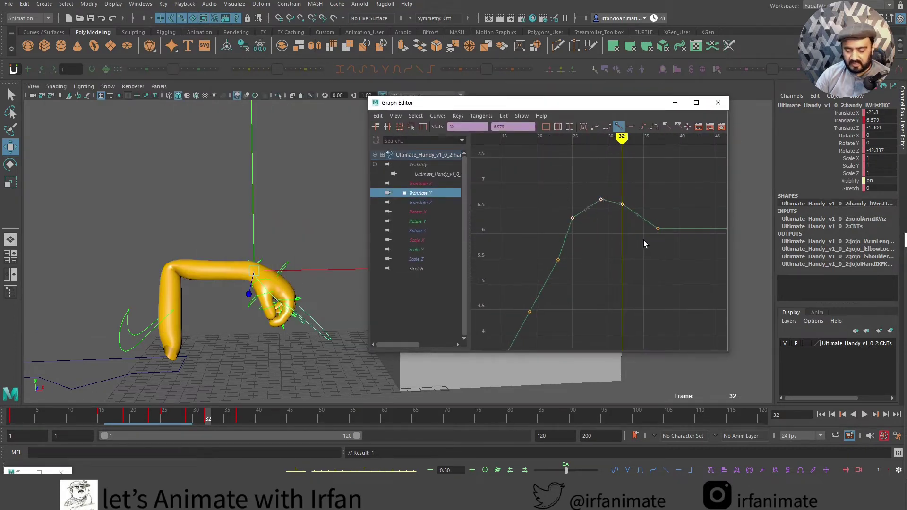
key("shift+a")
middle_click_drag(606, 265, 618, 225, "alt")
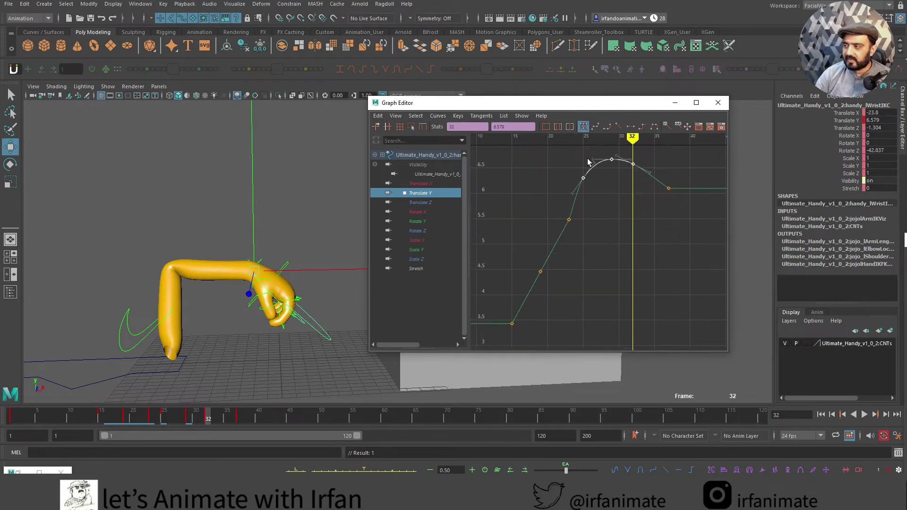
Flatten the tangents of the wrist control's Translate Y key at frame 37
left_click_drag(210, 416, 239, 416)
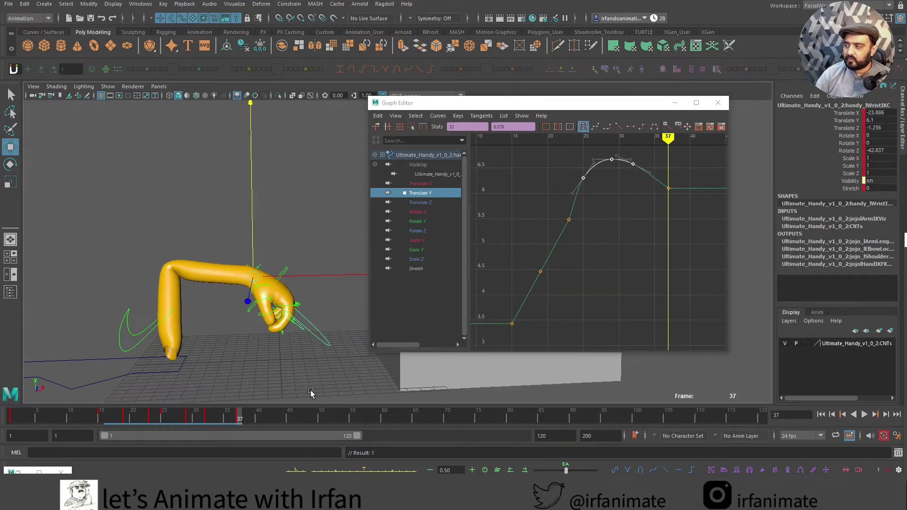
left_click(669, 190)
left_click(631, 127)
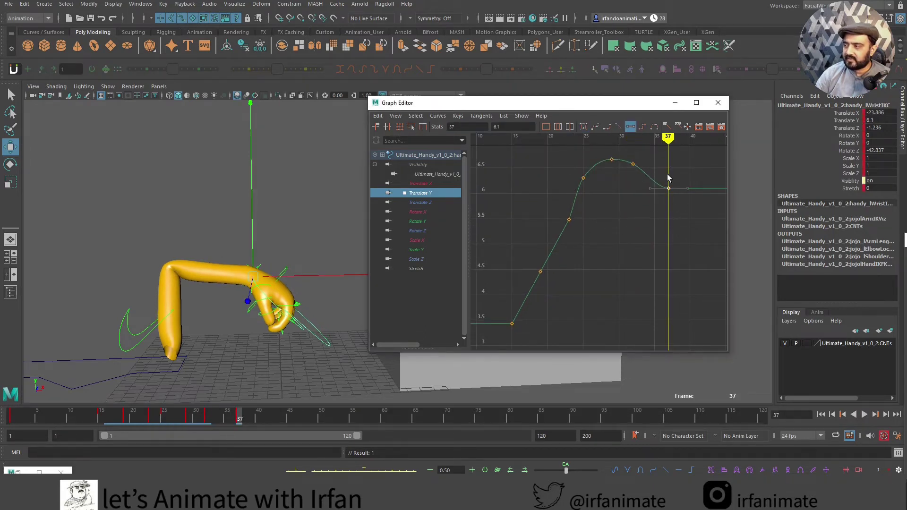
Apply auto tangents to the wrist control's Translate Z keys at frames 25, 29 and 37
left_click(444, 203)
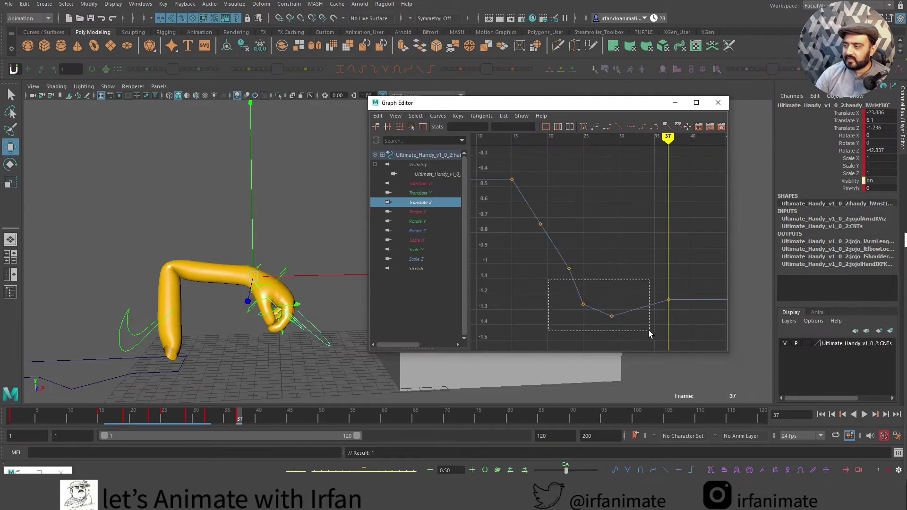
left_click_drag(648, 330, 649, 331)
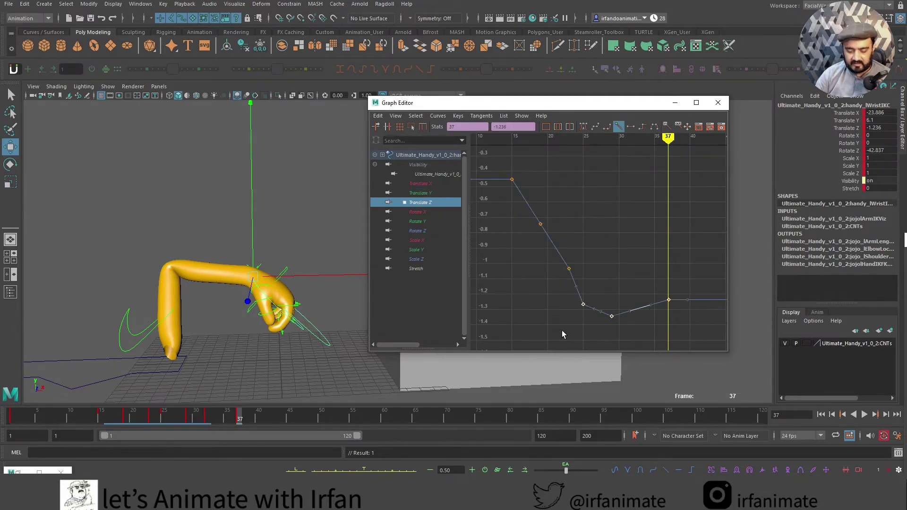
left_click(583, 127)
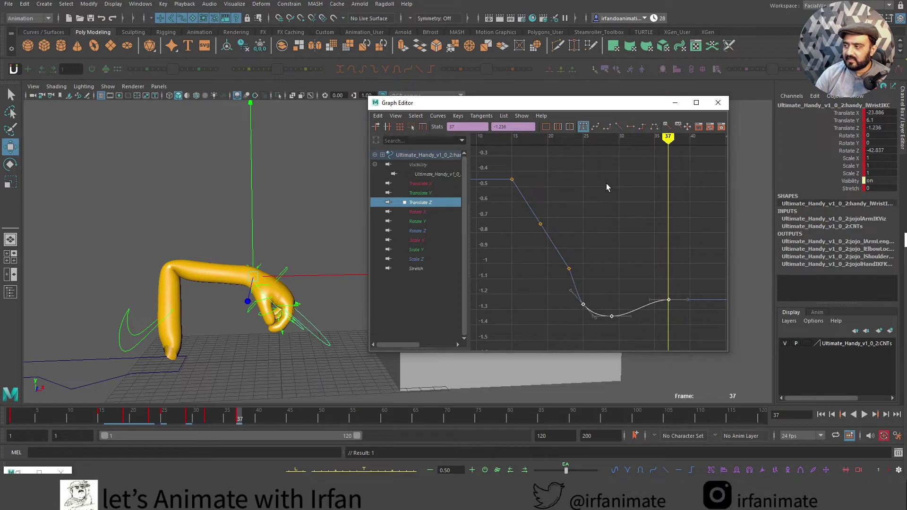
Apply auto tangents to the wrist control's Translate X keys from frame 23 to frame 37
left_click(426, 184)
left_click_drag(675, 265, 523, 345)
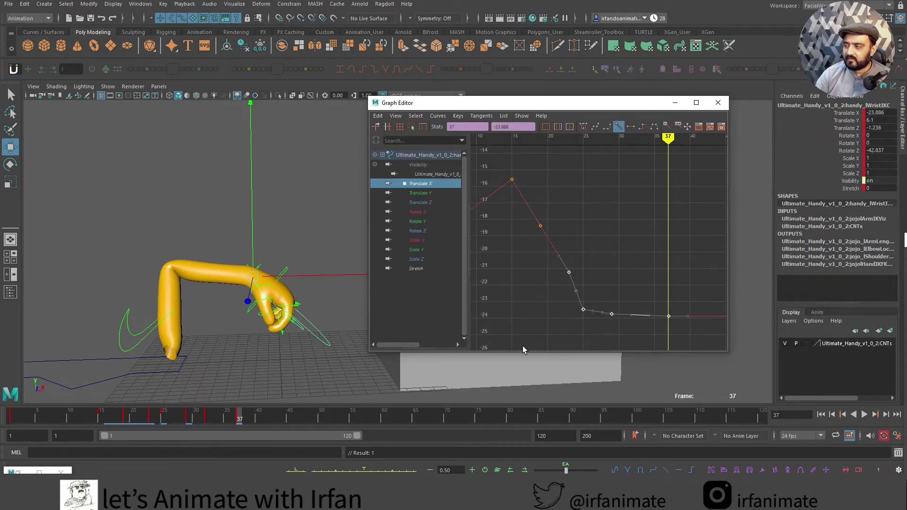
left_click(632, 281)
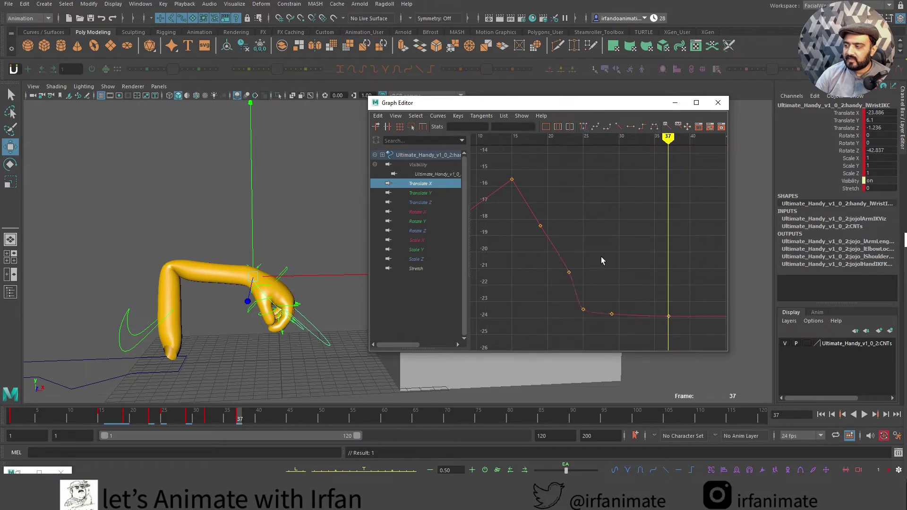
left_click(569, 272)
Free the tangent weights of the Translate X keys, then break the frame 15 key's tangents and flatten its outgoing handle
left_click_drag(113, 416, 108, 416)
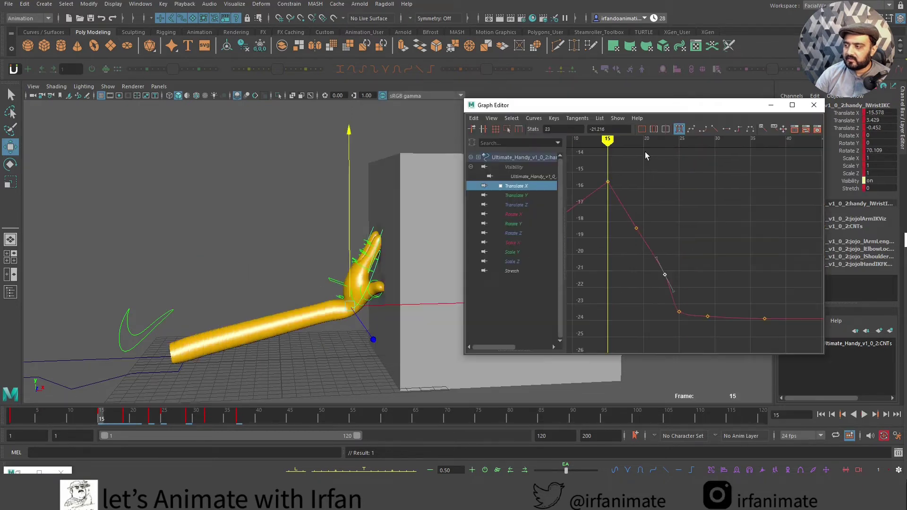
middle_click_drag(609, 217, 673, 217, "alt")
left_click(670, 181)
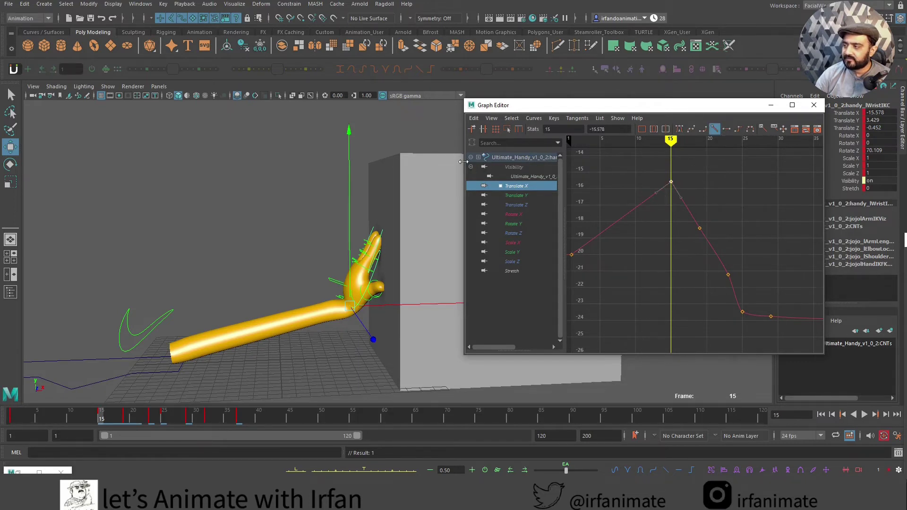
left_click_drag(462, 161, 384, 161)
left_click_drag(664, 178, 630, 208)
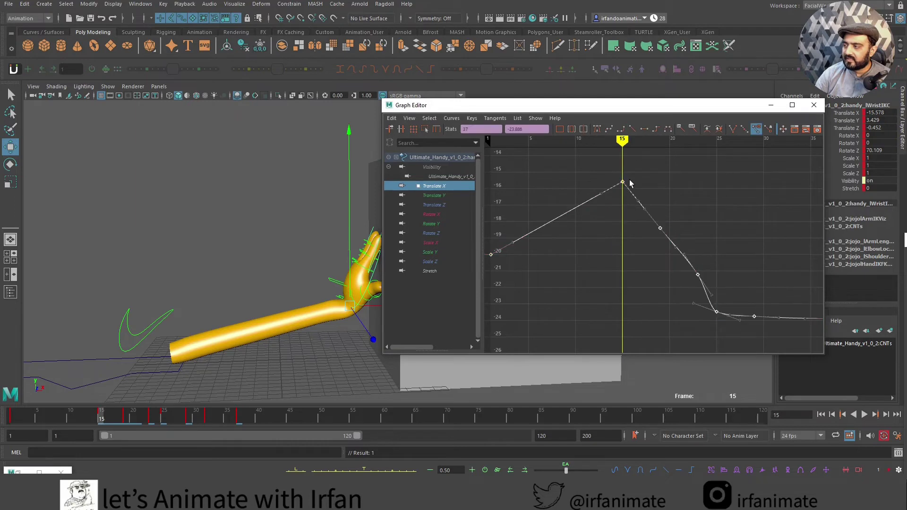
left_click(623, 183)
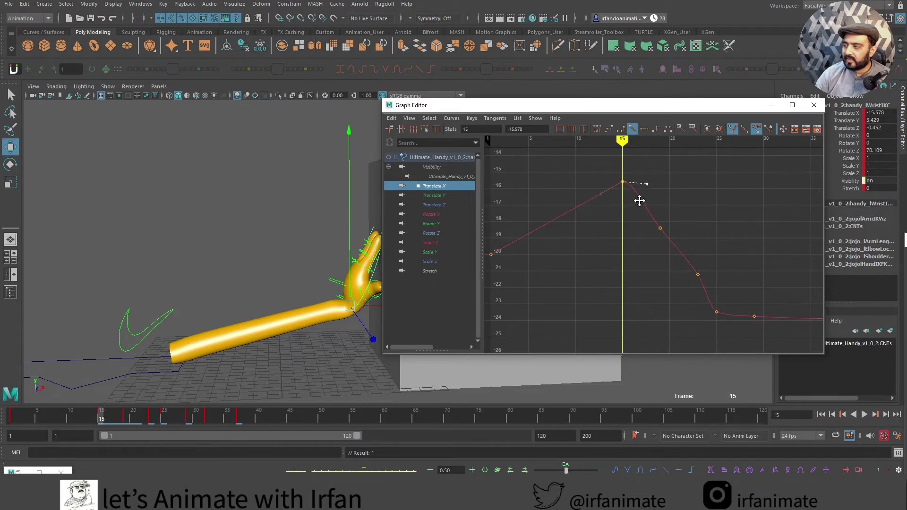
Raise the Translate X key at frame 19 slightly and pull down the frame 25 key's outgoing handle to smooth the curve
left_click(660, 228)
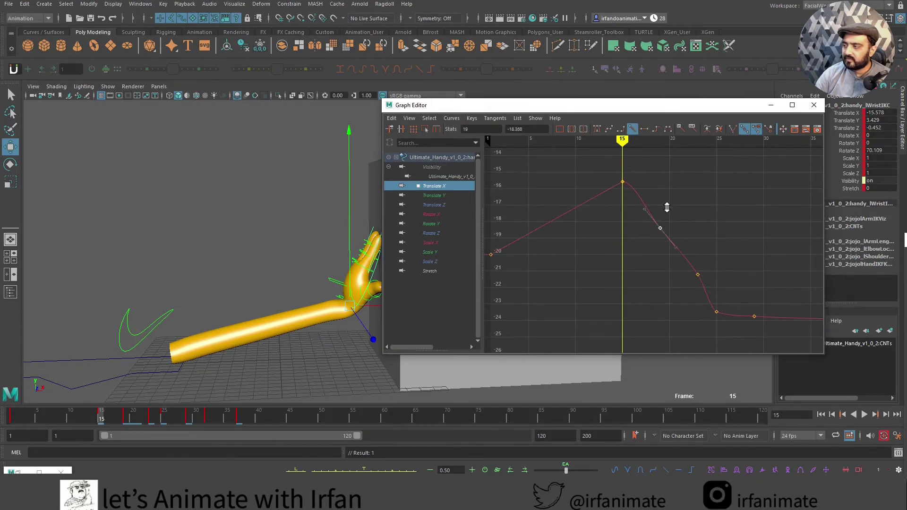
middle_click_drag(667, 208, 668, 198, "shift")
left_click_drag(729, 290, 703, 327)
left_click(734, 317)
middle_click_drag(733, 330, 729, 340)
left_click(754, 316)
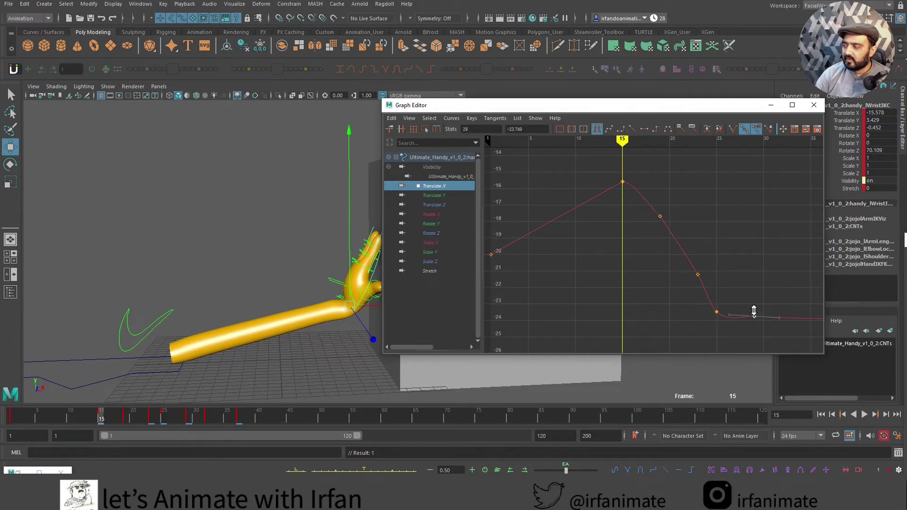
Flatten the tangents of the wrist control's Translate Y key at frame 15
left_click(450, 195)
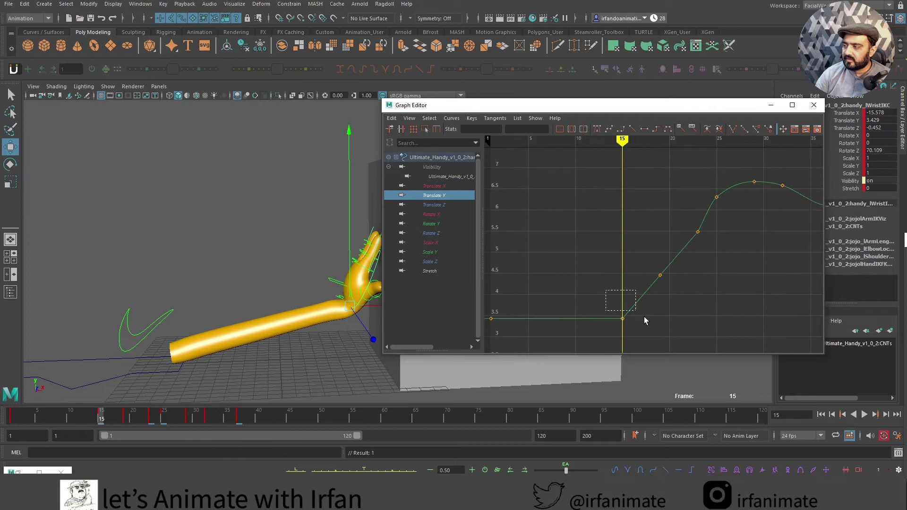
left_click_drag(644, 317, 648, 317)
left_click(644, 129)
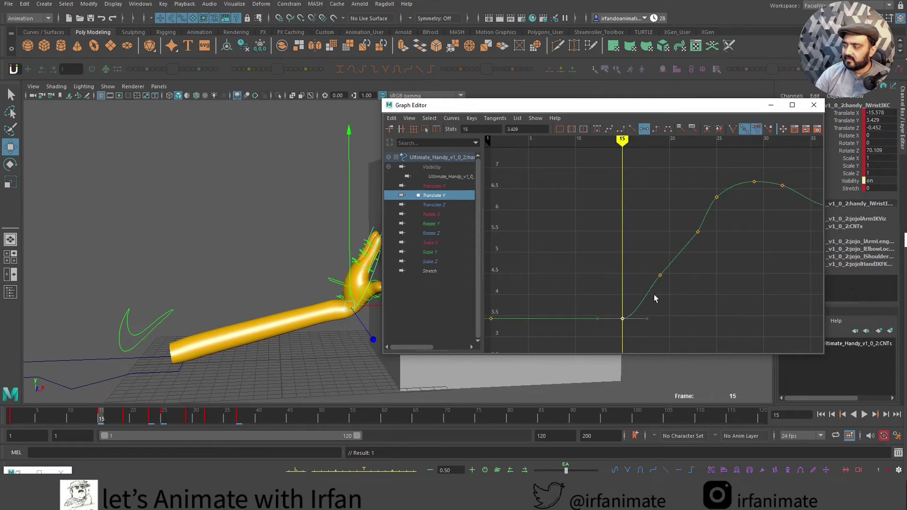
Lower the wrist control's Translate Y key at frame 19 to about 4.243
left_click_drag(649, 261, 677, 289)
middle_click_drag(662, 292, 667, 301)
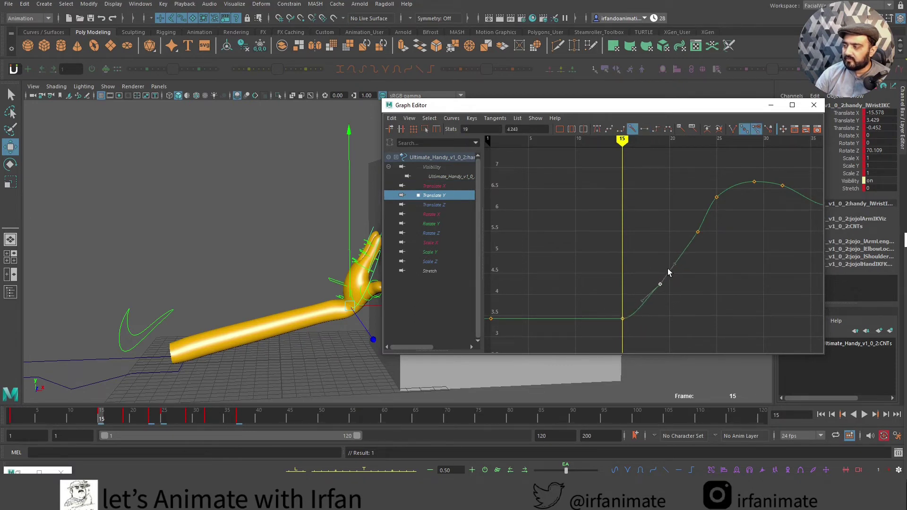
Smooth the Translate Z curve: flatten the frame 15 key, raise the frame 19 key, and apply auto tangents from frame 19 to 29
left_click(440, 205)
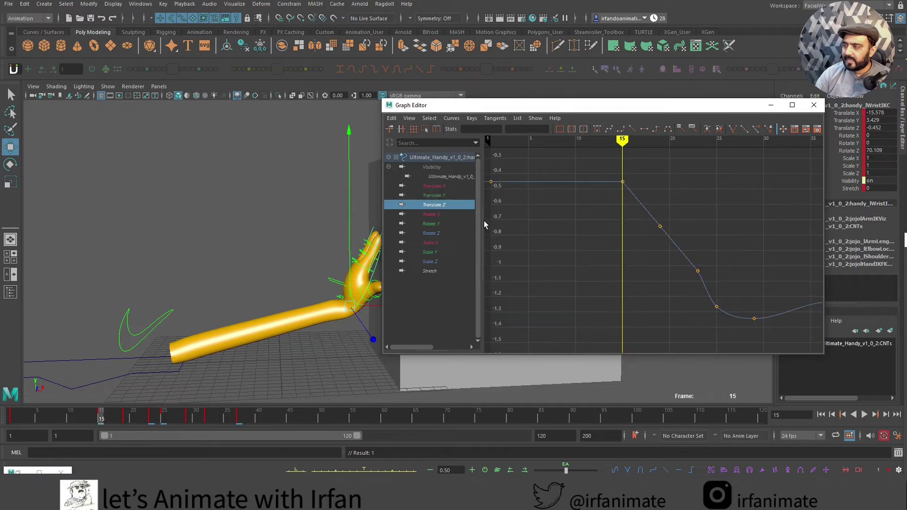
left_click_drag(642, 162, 610, 194)
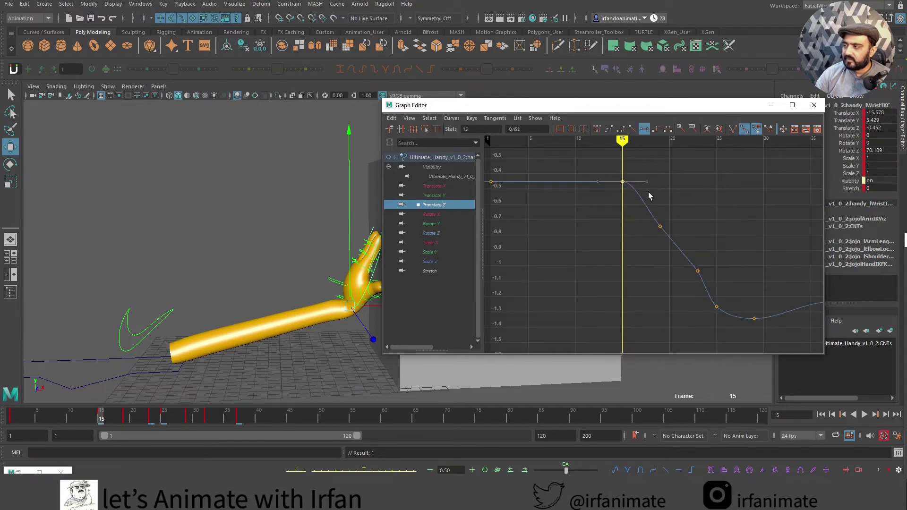
left_click(660, 227)
middle_click_drag(630, 256, 638, 231)
left_click_drag(647, 199, 770, 331)
left_click(597, 129)
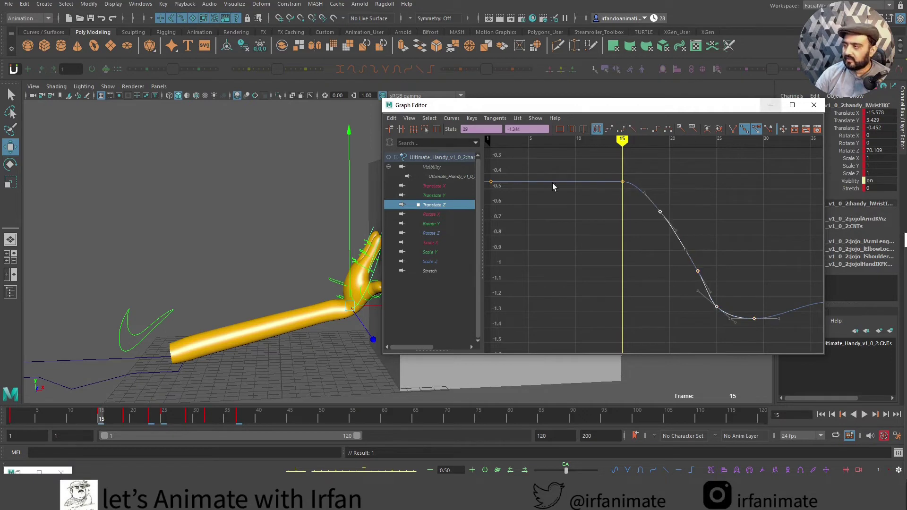
Flatten the tangents of the wrist control's Rotate Z key at frame 15
left_click(431, 214)
left_click(431, 224)
left_click(433, 234)
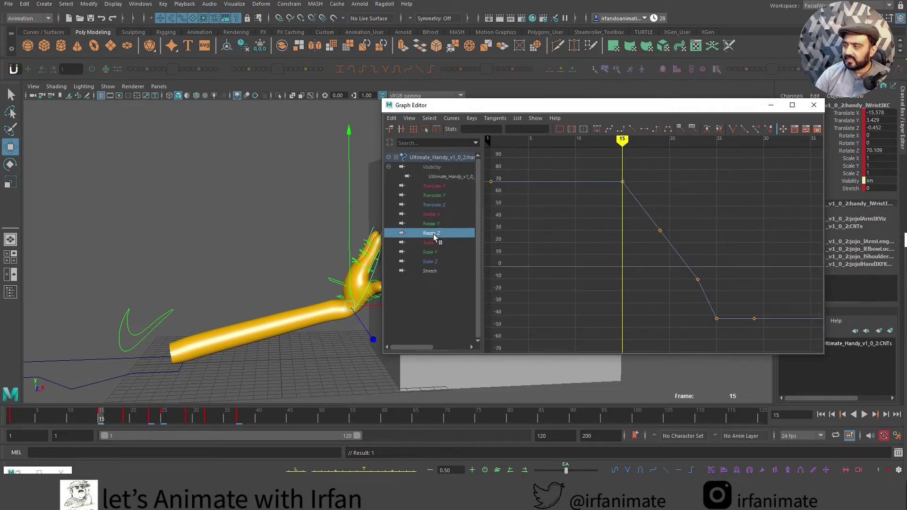
left_click(622, 180)
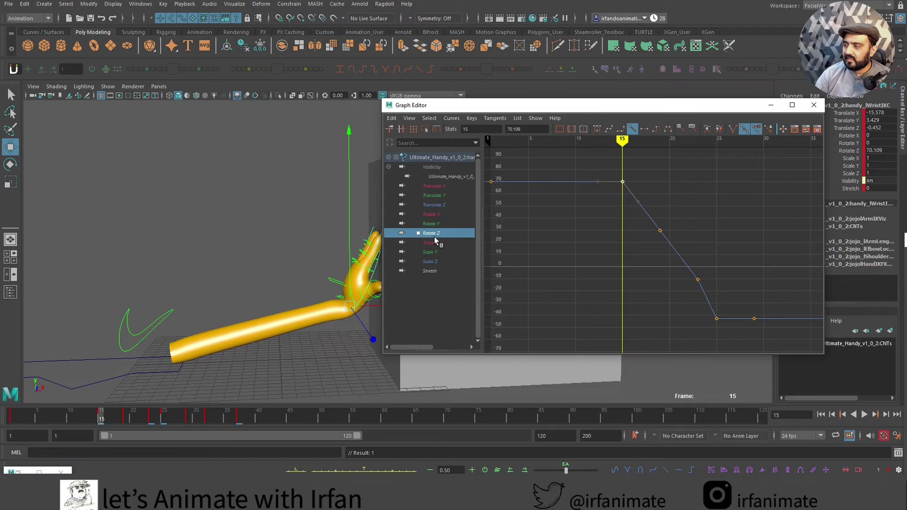
left_click(645, 130)
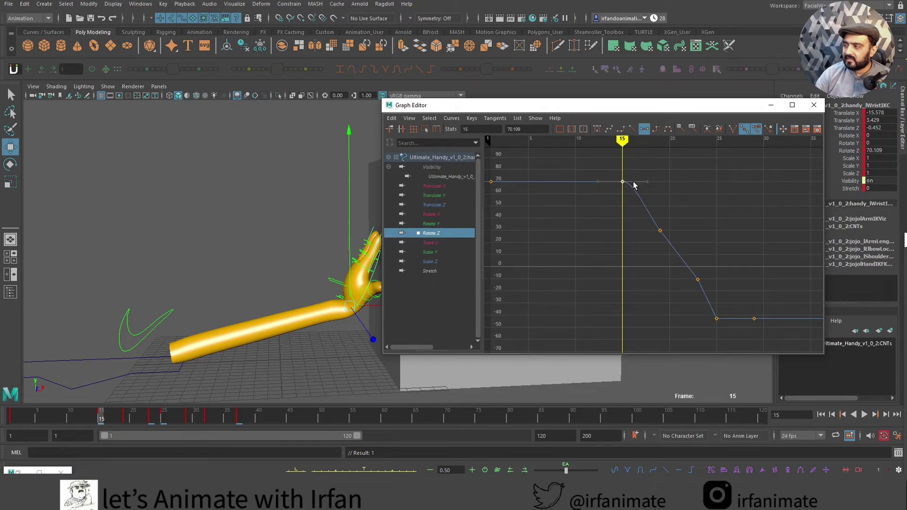
Smooth the Rotate Z curve by slightly raising the keys at frames 19 and 25 and lowering the frame 23 key
left_click_drag(646, 235, 646, 236)
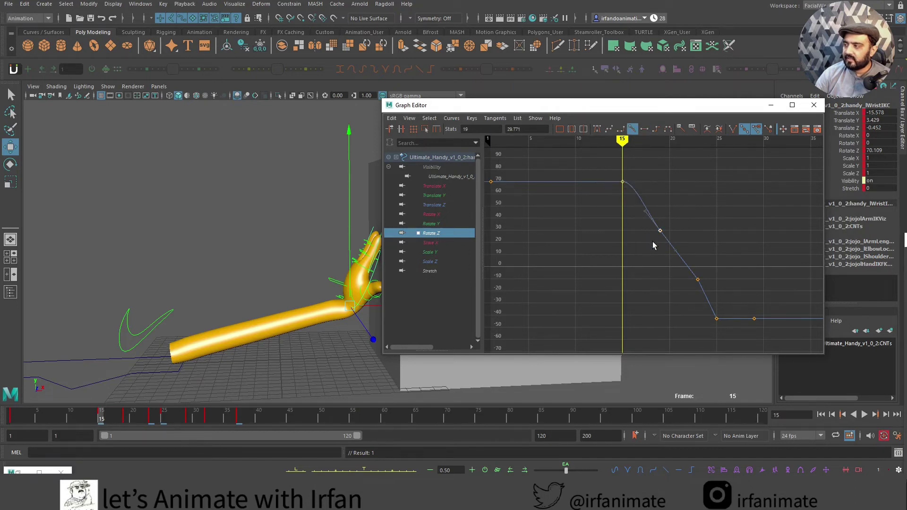
middle_click_drag(659, 236, 660, 231, "shift")
left_click_drag(673, 243, 691, 287)
middle_click_drag(714, 265, 721, 291)
left_click(748, 285)
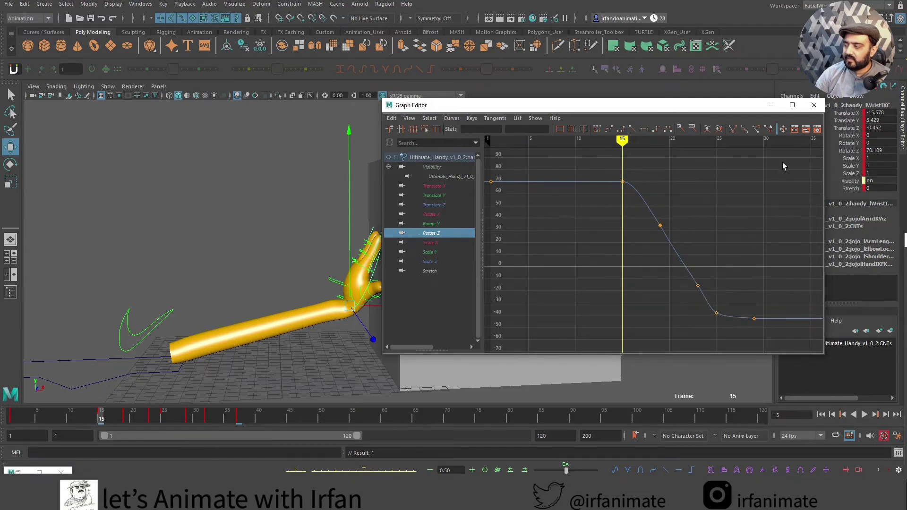
Minimize the Graph Editor, play back the animation, and shorten the playback range to end at frame 53
left_click(770, 105)
left_click(864, 415)
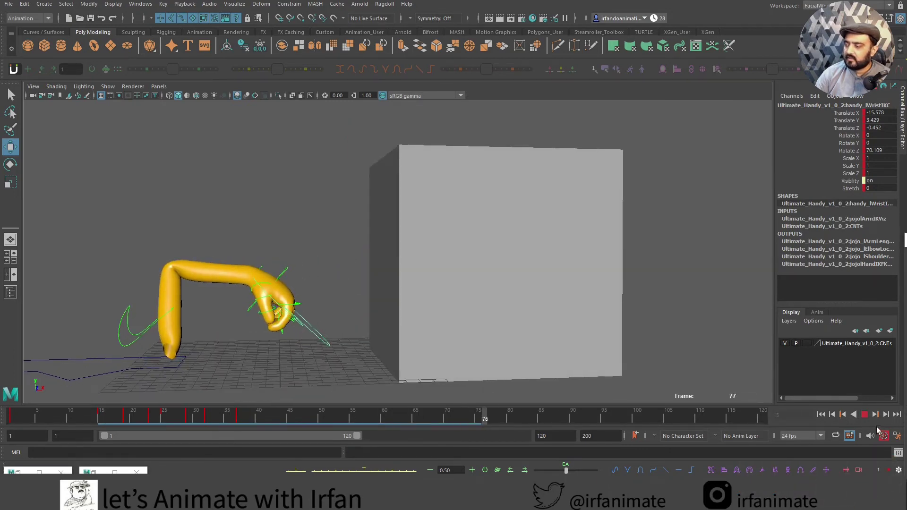
key("Escape")
left_click_drag(359, 435, 10, 419)
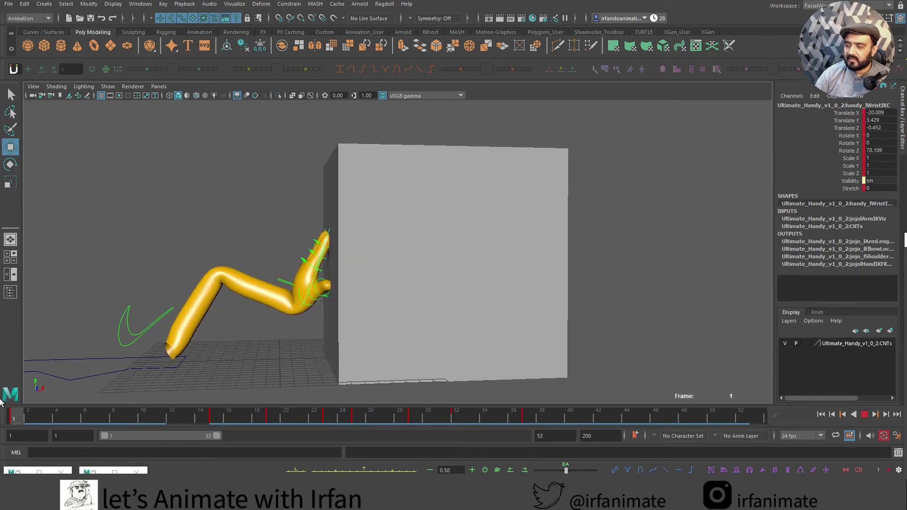
Review the playback with the viewport's NURBS curves hidden, and restore their display
left_click(165, 246)
middle_click_drag(165, 283, 216, 292, "alt")
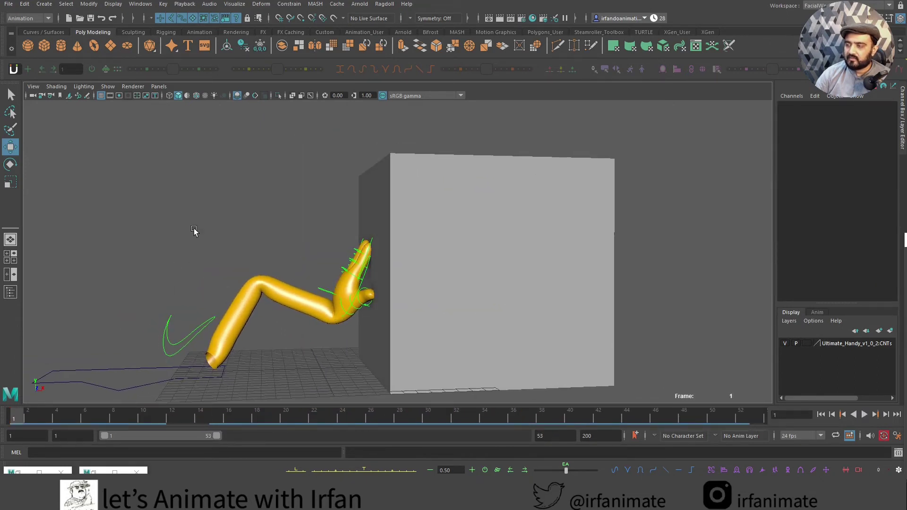
left_click(108, 86)
left_click(156, 126)
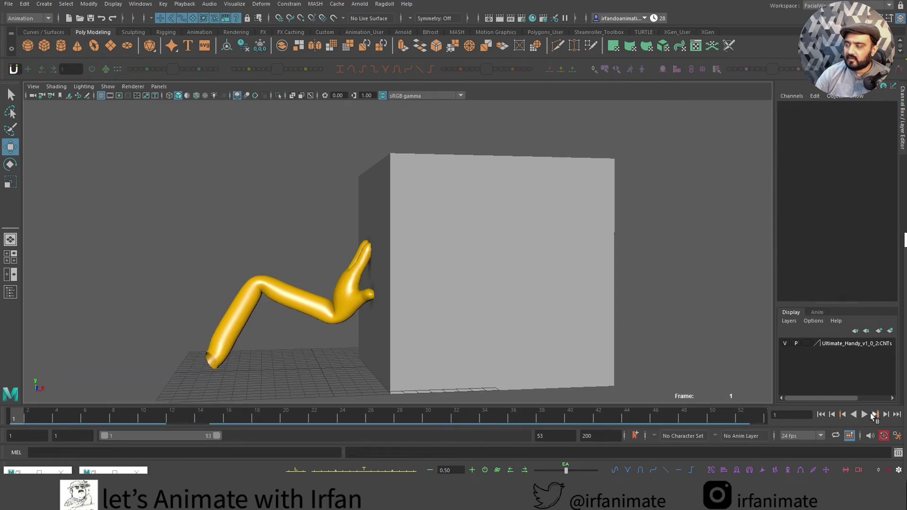
left_click(867, 415)
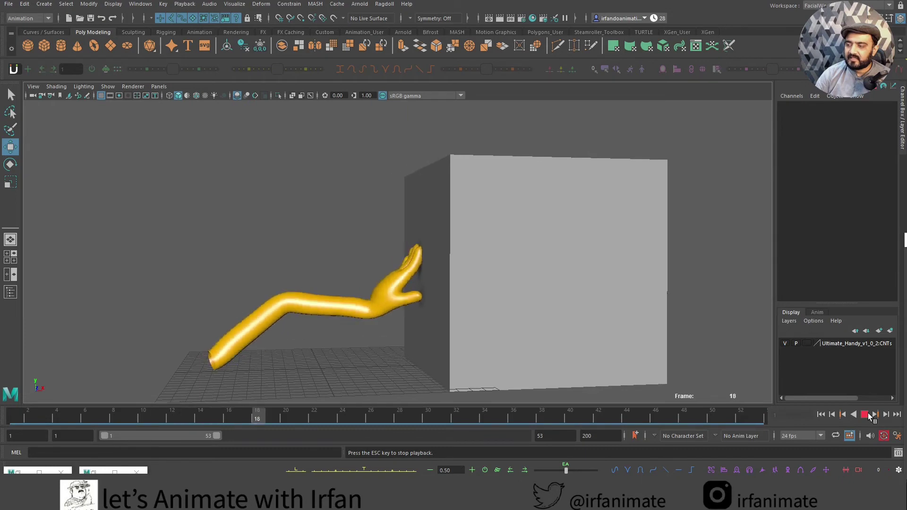
left_click(865, 415)
left_click(108, 87)
left_click(150, 133)
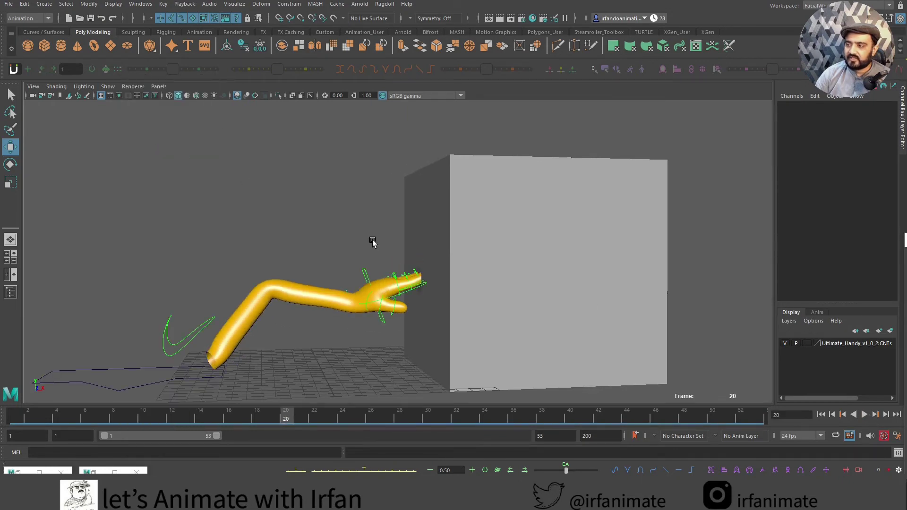
Select the hand controls together with the cube and extend the playback range to frame 109
left_click_drag(309, 224, 432, 326)
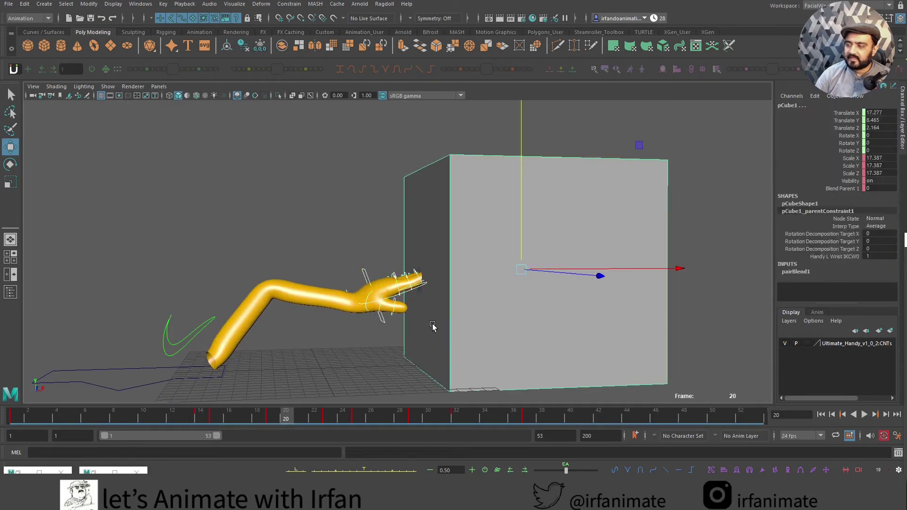
left_click(373, 225)
left_click_drag(318, 193, 491, 329)
left_click(204, 419)
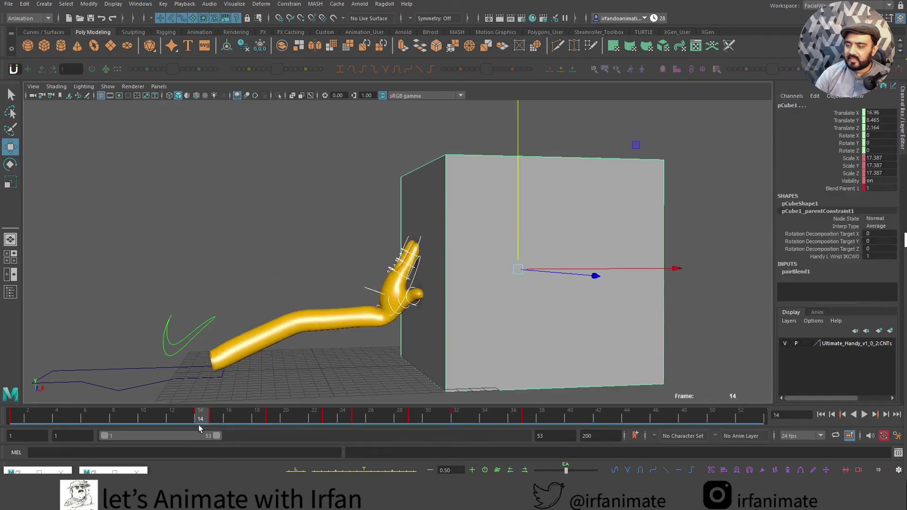
left_click_drag(217, 435, 334, 437)
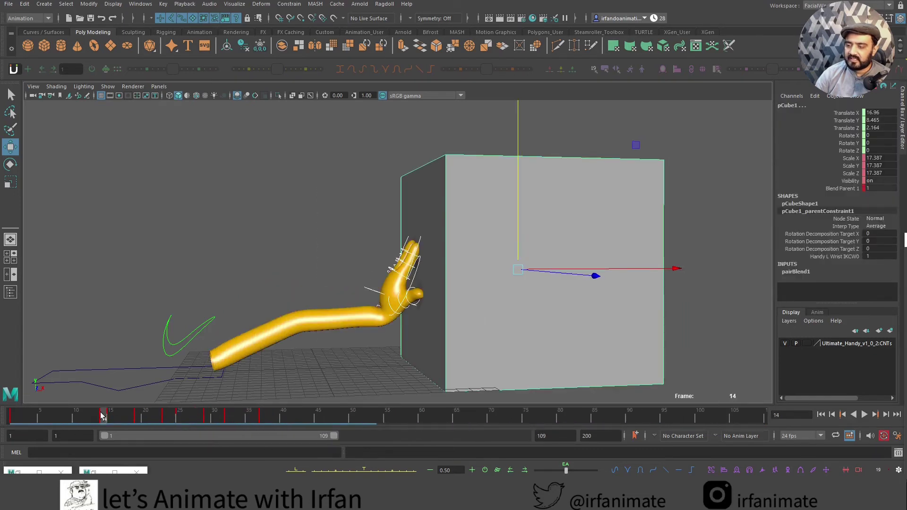
Move the selected hand and cube keys from frame 14 onward 16 frames later, starting at frame 30
left_click_drag(101, 414, 286, 427, "shift")
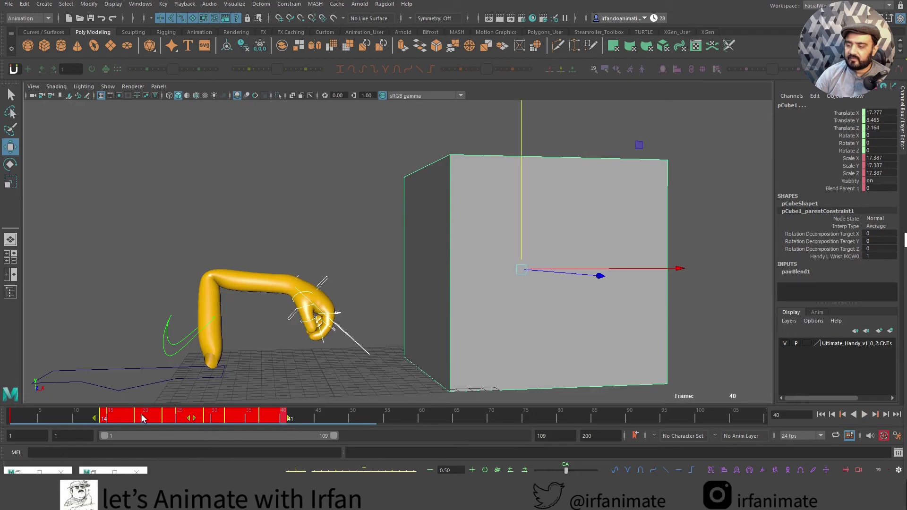
left_click(83, 415)
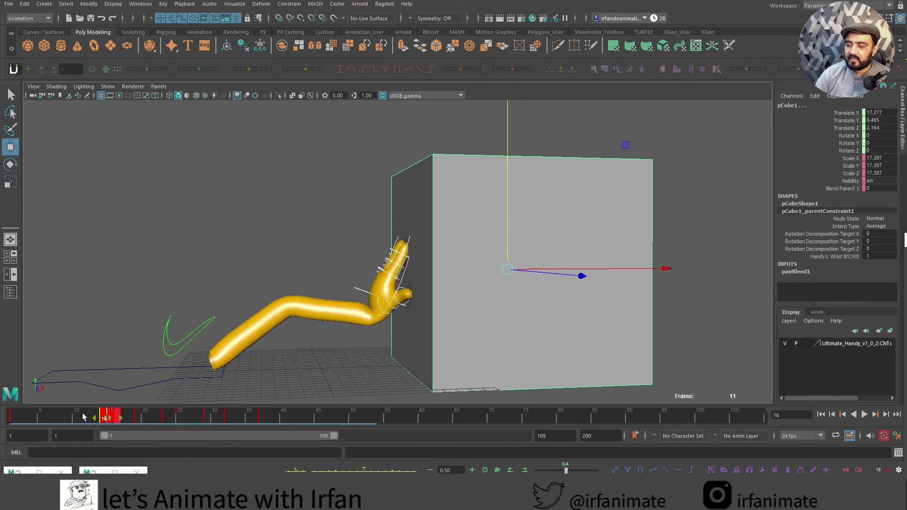
left_click(97, 416)
left_click_drag(98, 415, 279, 417, "shift")
key("alt+v")
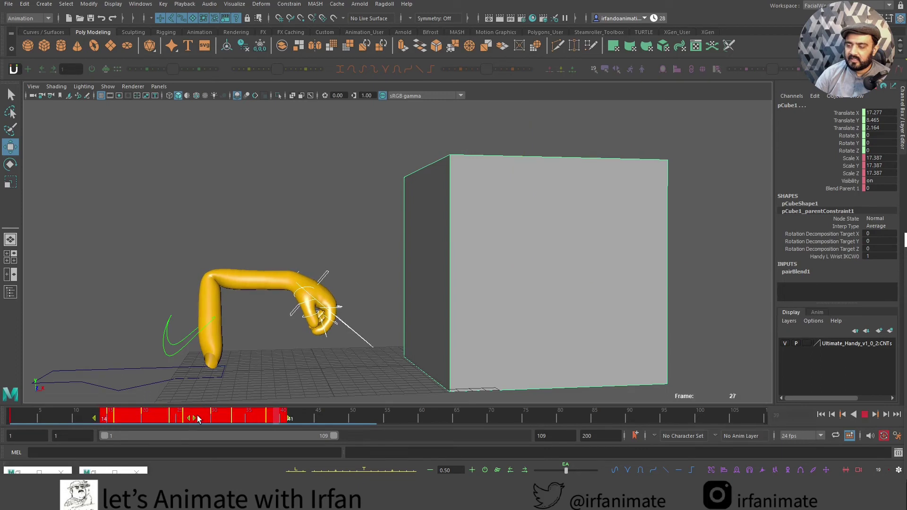
left_click_drag(184, 417, 297, 414)
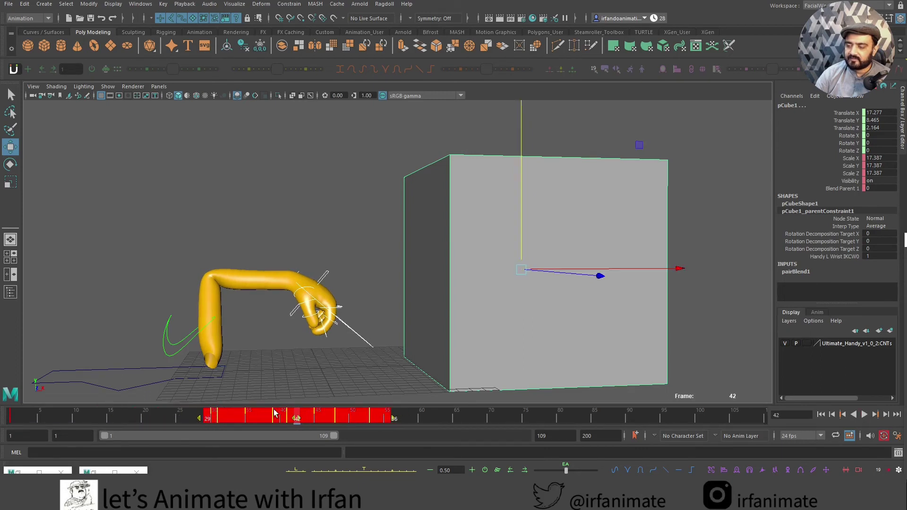
Play the retimed animation from the first frame and scrub the opening frames of the push with the wrist control selected
left_click_drag(86, 415, 11, 415)
left_click(865, 414)
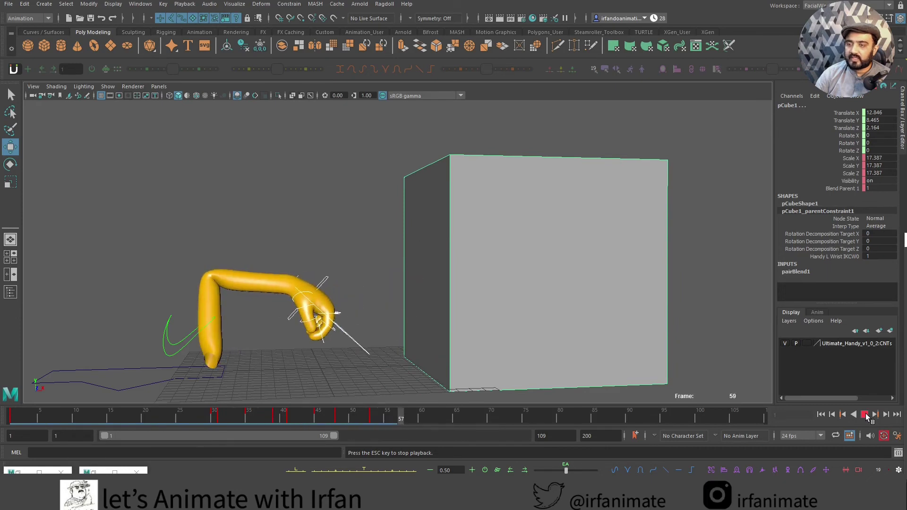
key("Escape")
left_click_drag(14, 414, 45, 409)
left_click_drag(34, 412, 20, 414)
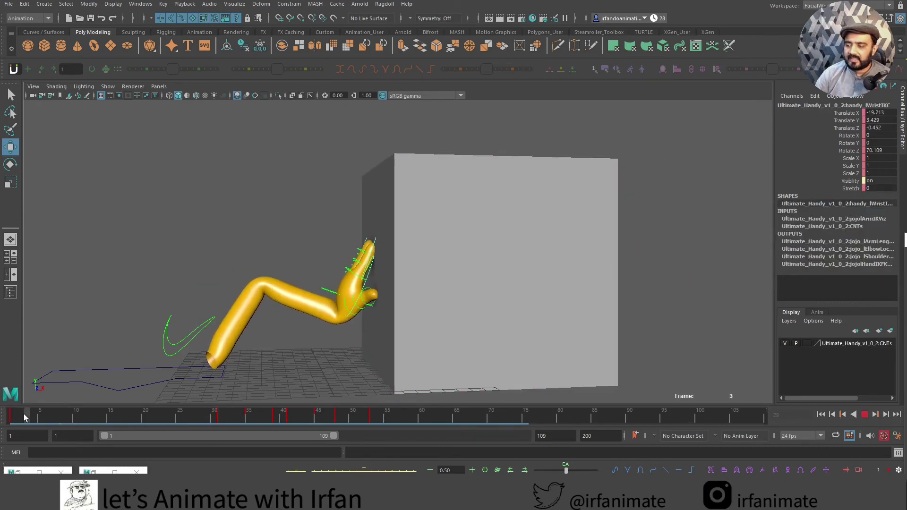
mouse_move(385, 324)
left_mouse_down("alt")
mouse_move(379, 343)
mouse_move(382, 309)
left_mouse_up("alt")
left_click_drag(31, 416, 68, 414)
left_click_drag(169, 367, 208, 317, "alt")
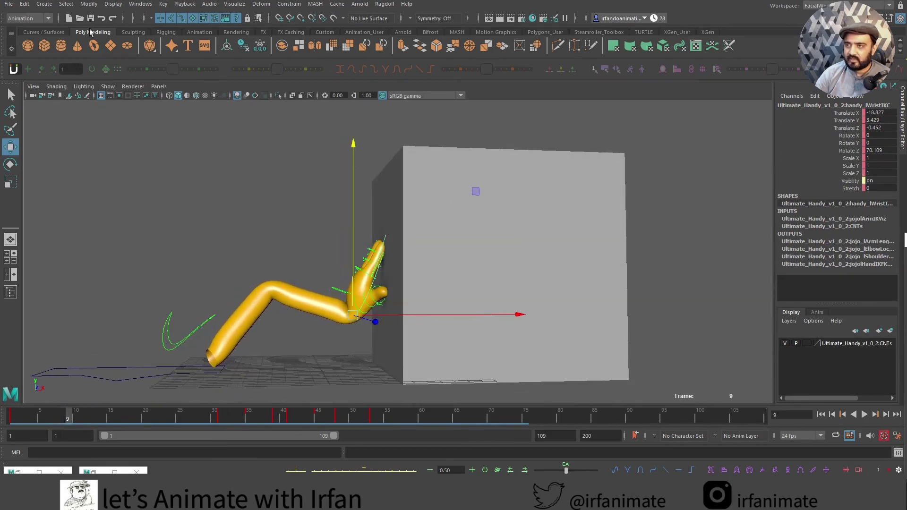
Open the wrist control's Translate X curve in the Graph Editor and flatten the tangents of its frame 31 key
left_click(140, 4)
mouse_move(187, 56)
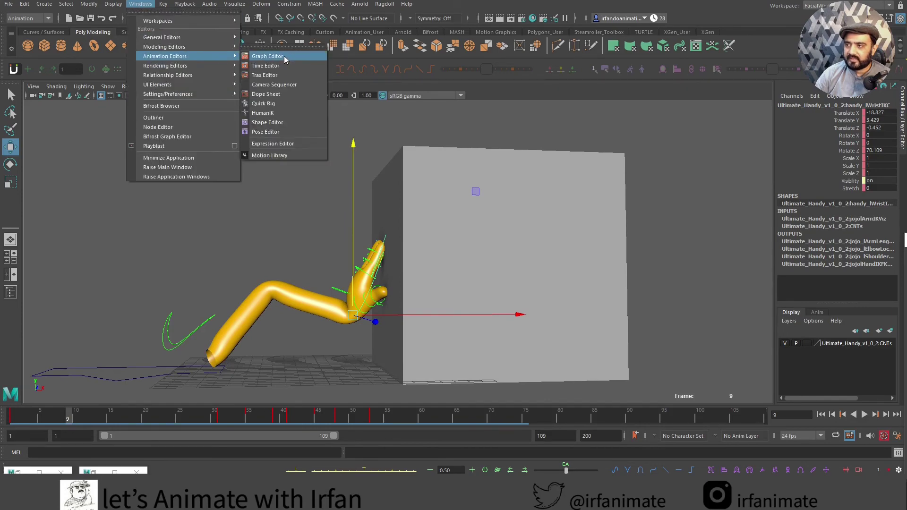
left_click(279, 57)
left_click(434, 186)
left_click_drag(520, 105, 586, 112)
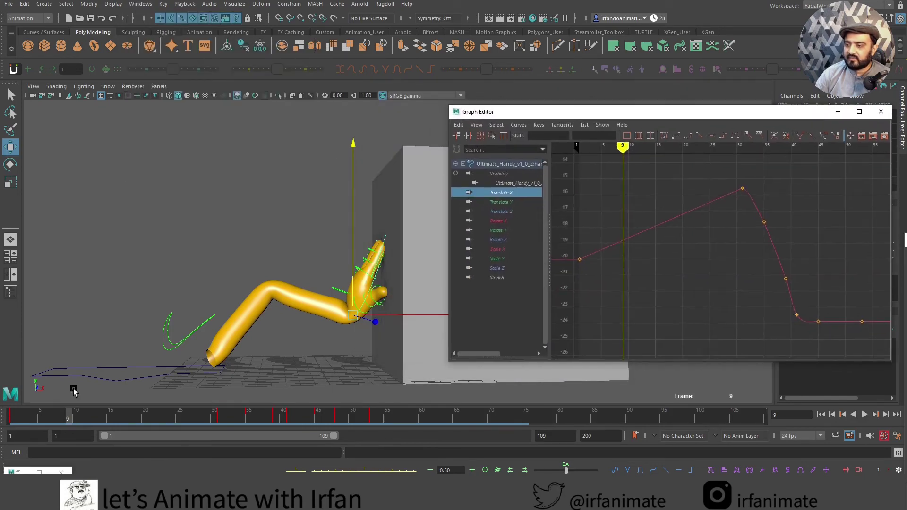
left_click(75, 416)
left_click_drag(75, 416, 221, 415)
left_click_drag(736, 194, 735, 196)
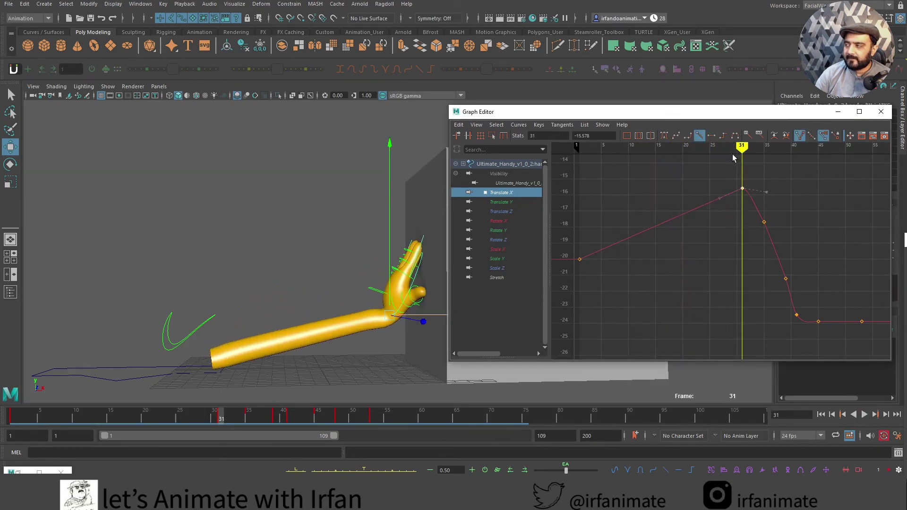
left_click(710, 136)
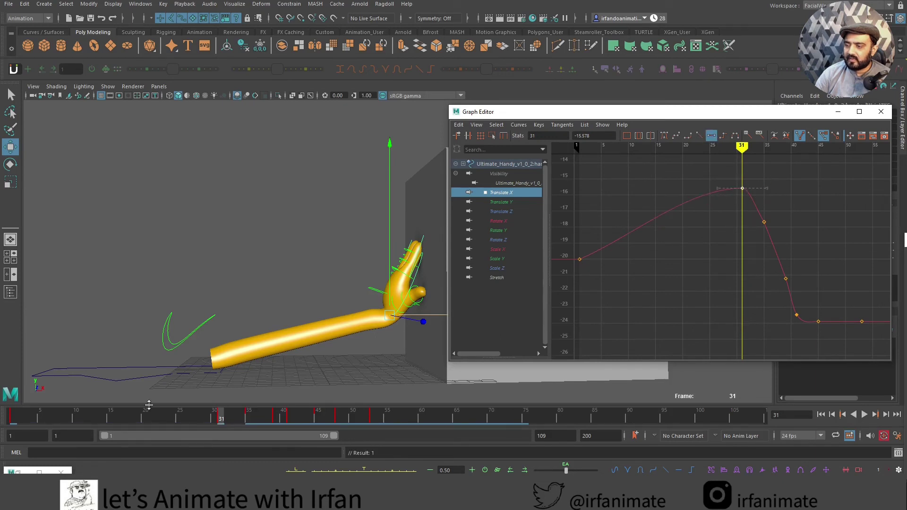
Flatten the tangents of the Translate X key at frame 1 and play back the eased push
left_click_drag(27, 417, 11, 416)
left_click_drag(632, 239, 526, 288)
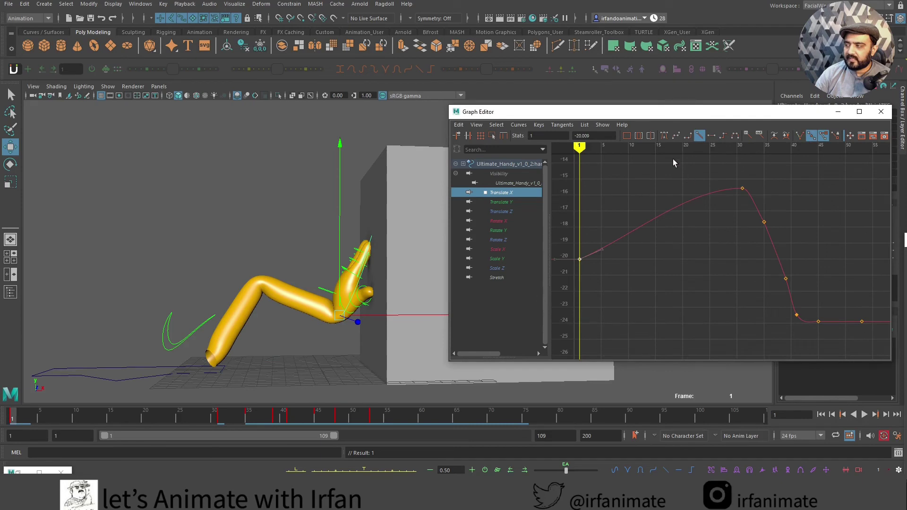
left_click(713, 136)
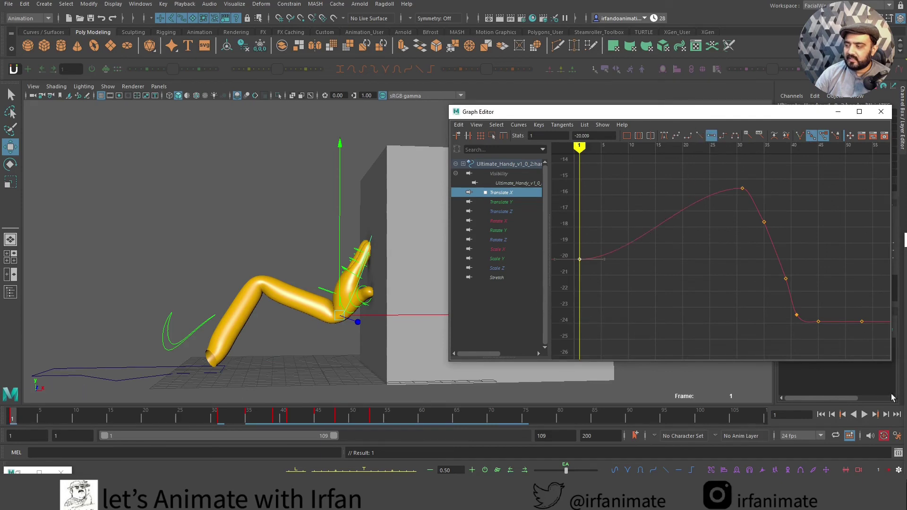
left_click(863, 415)
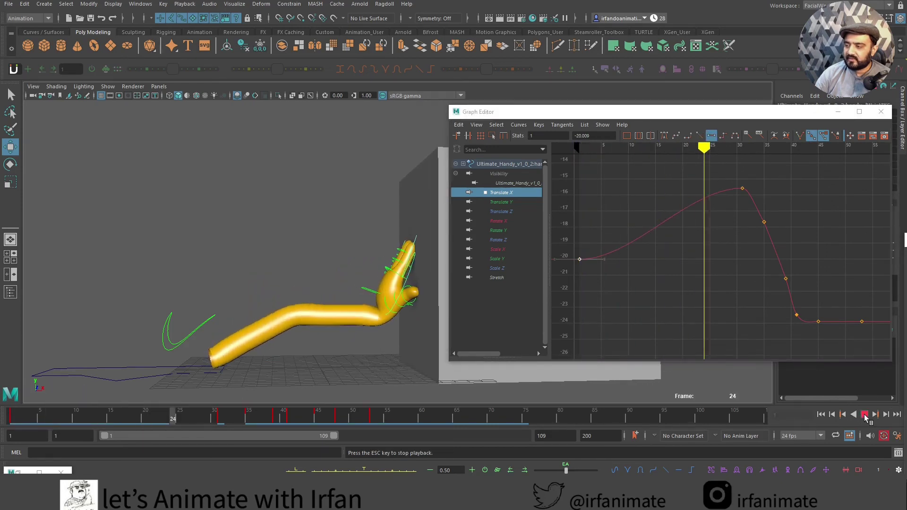
left_click(864, 415)
Insert keys on the wrist control's Translate X curve at frames 11, 15, 21 and 26 of the push
left_click_drag(31, 419, 78, 419)
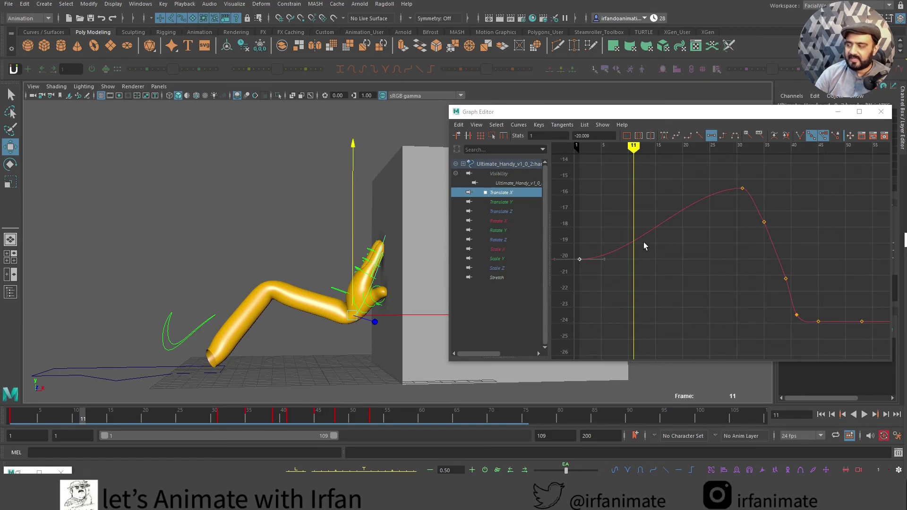
key("i")
middle_click(635, 257)
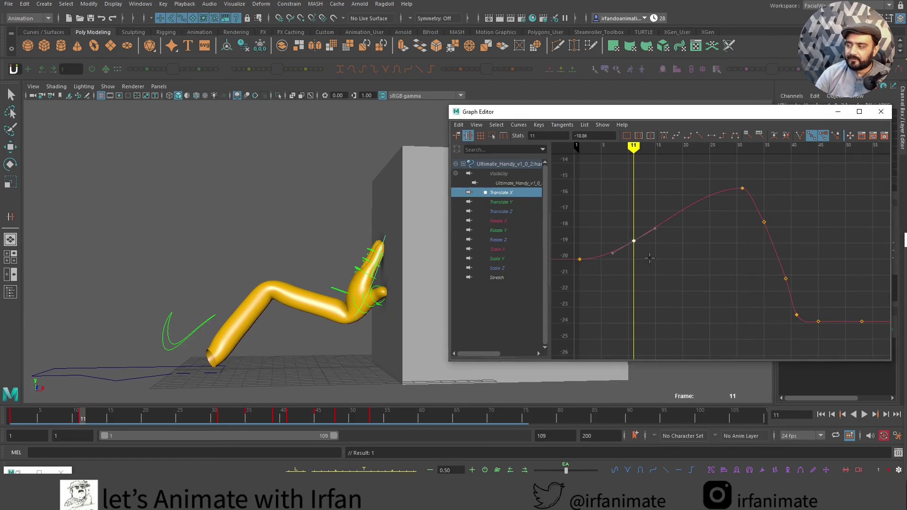
middle_click(655, 258)
middle_click(687, 247)
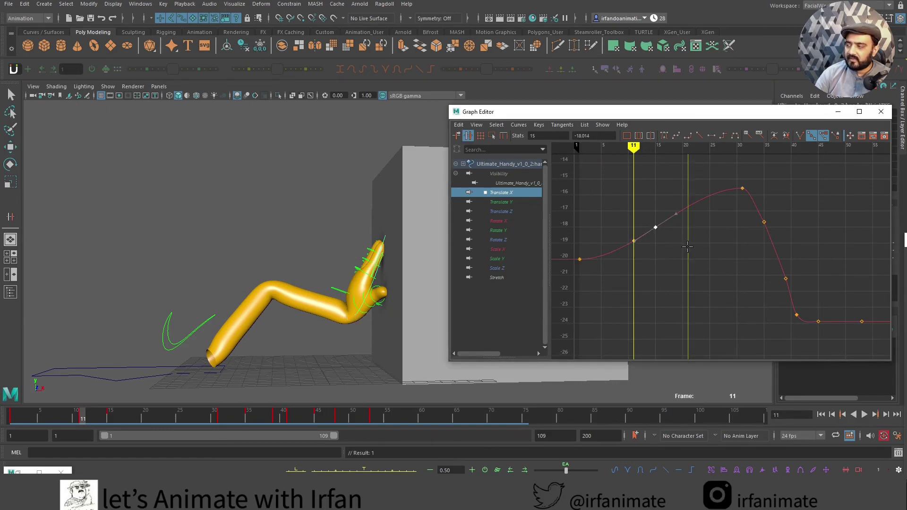
middle_click(716, 239)
key("w")
Lower the Translate X key at frame 15 to about -18.5 and the key at frame 26 to about -16.35
left_click_drag(648, 207, 664, 228)
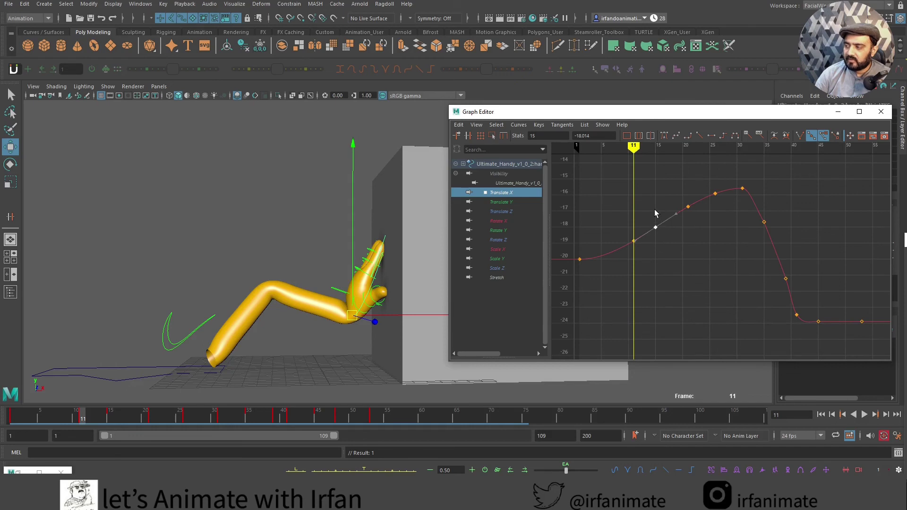
middle_click_drag(655, 210, 655, 217, "shift")
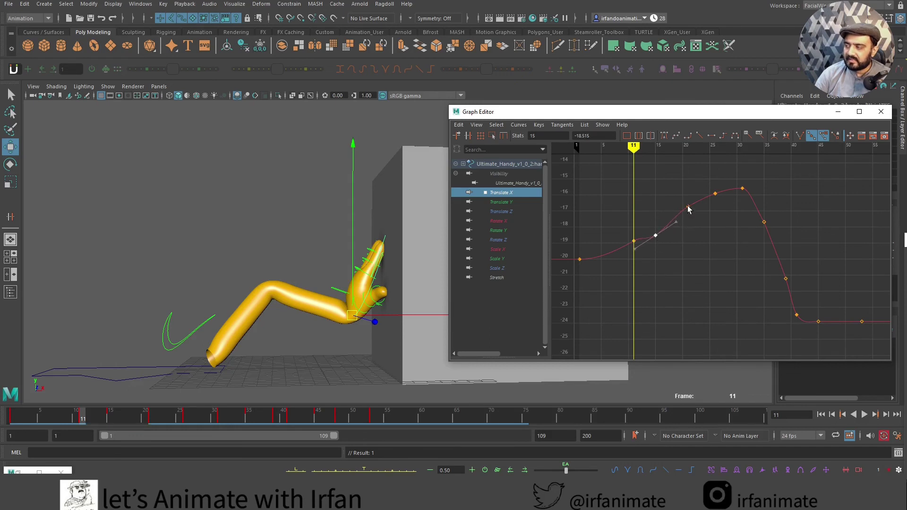
left_click(715, 193)
middle_click_drag(713, 204, 713, 219, "shift")
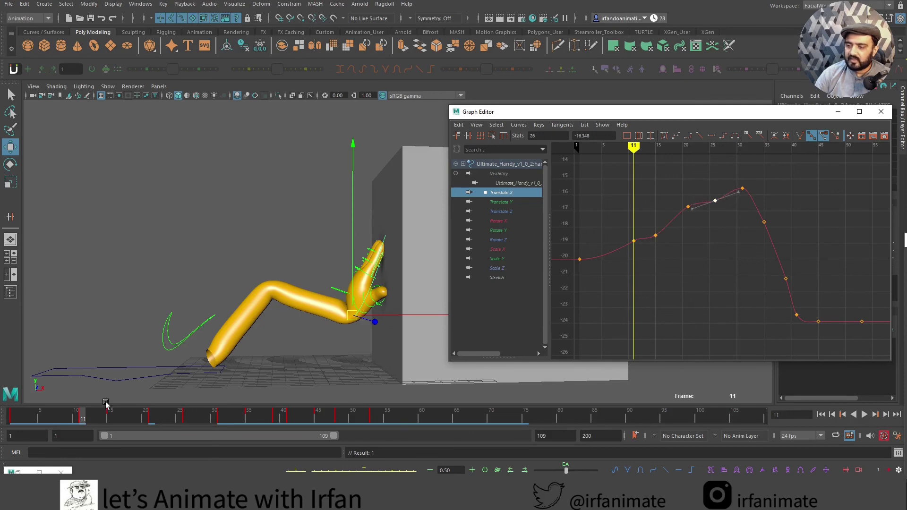
Play the uneven push from frame 1 and scrub through the release and pull-away frames
left_click_drag(81, 412, 10, 416)
middle_click_drag(763, 370, 732, 362, "alt")
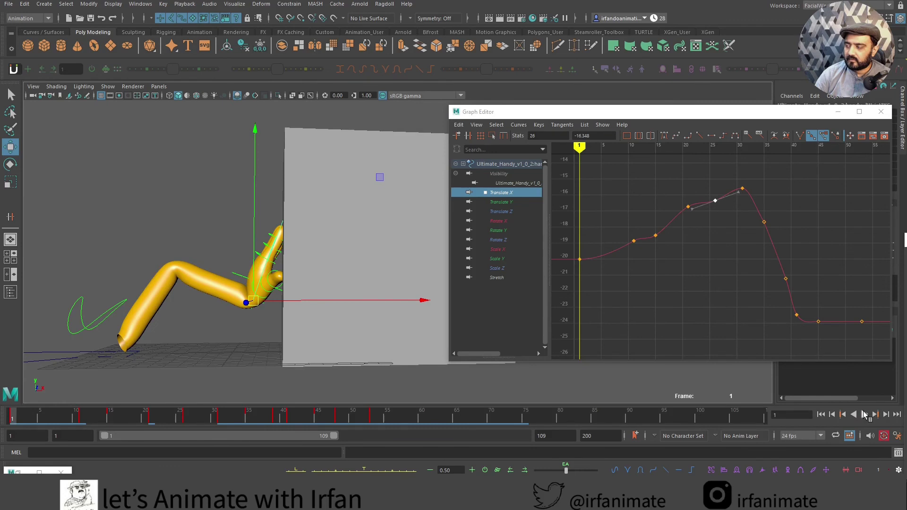
left_click(864, 414)
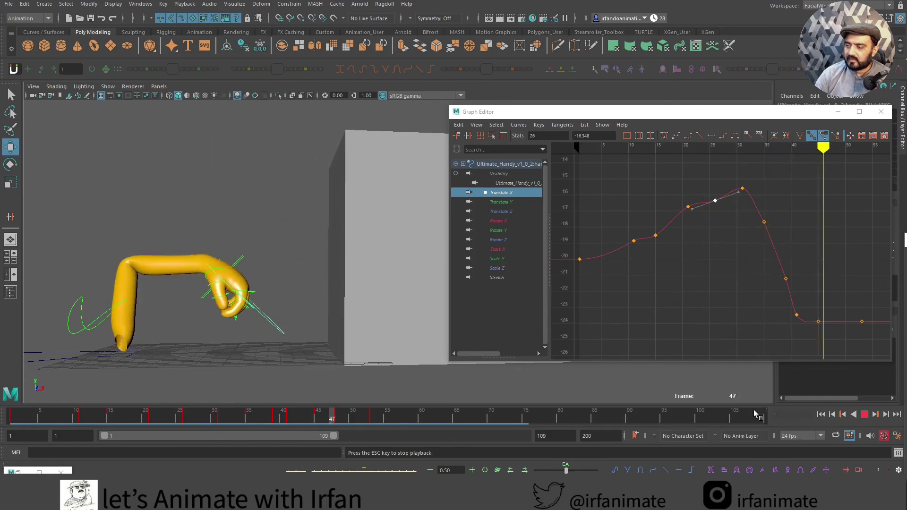
left_click_drag(217, 415, 338, 416)
Minimize the Graph Editor, reselect the wrist control and scrub the push against the cube from about frame 10 to 35
left_click(837, 112)
left_click(107, 86)
left_click(133, 128)
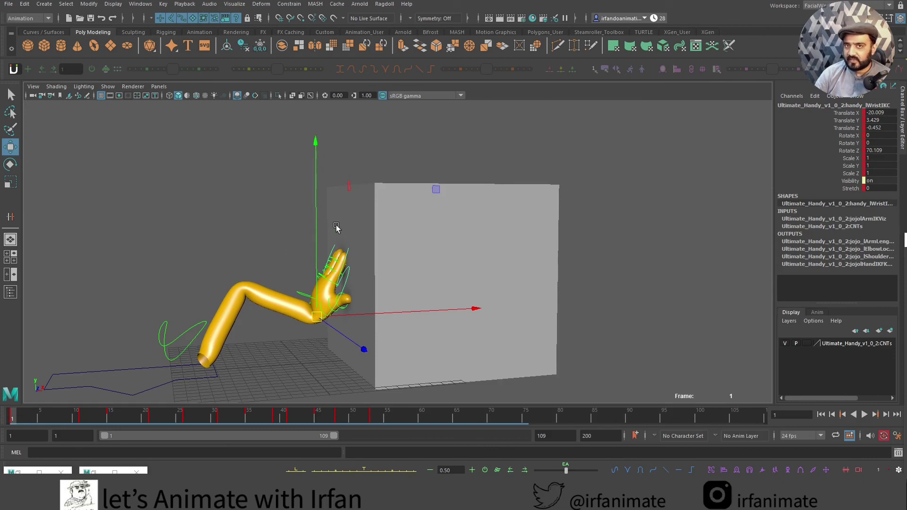
left_click_drag(276, 235, 267, 231, "alt")
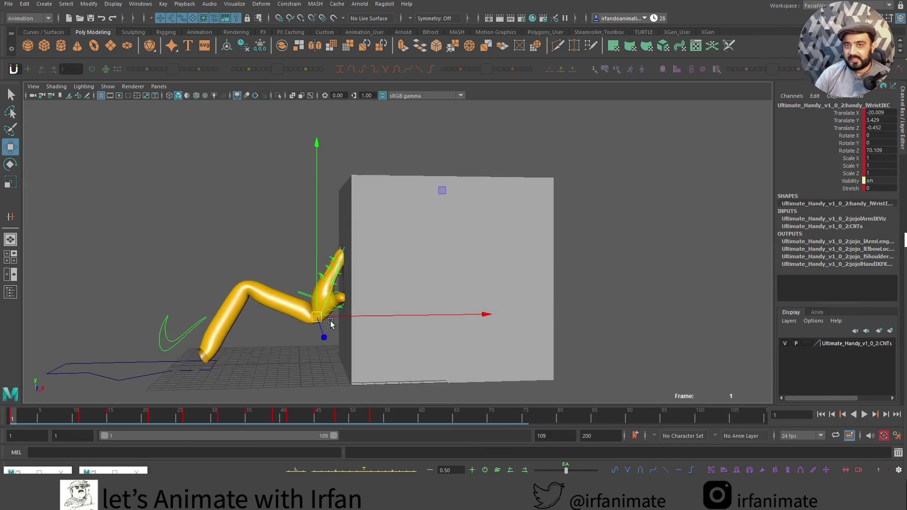
left_click(223, 240)
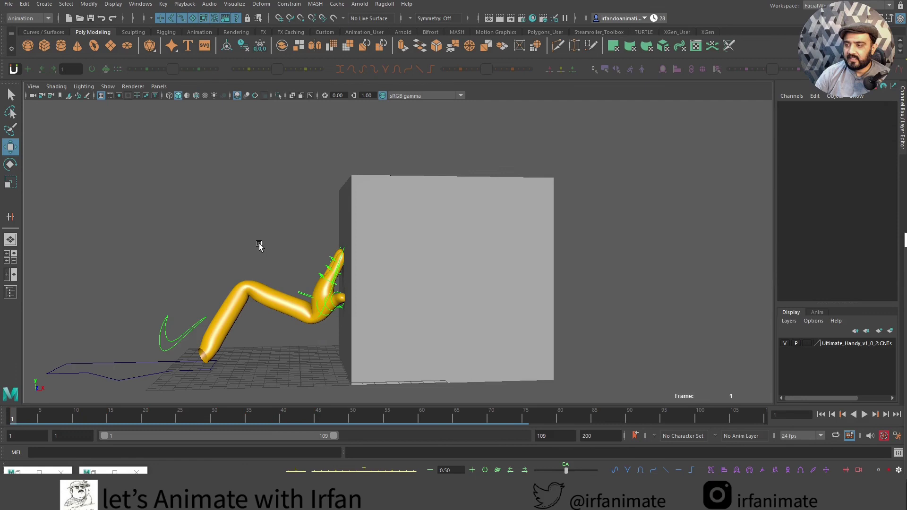
left_click(327, 295)
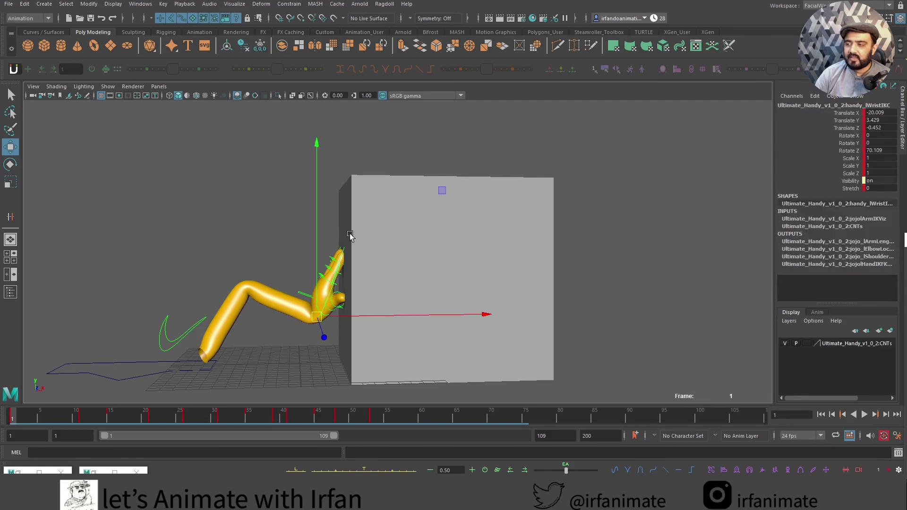
left_click(368, 216)
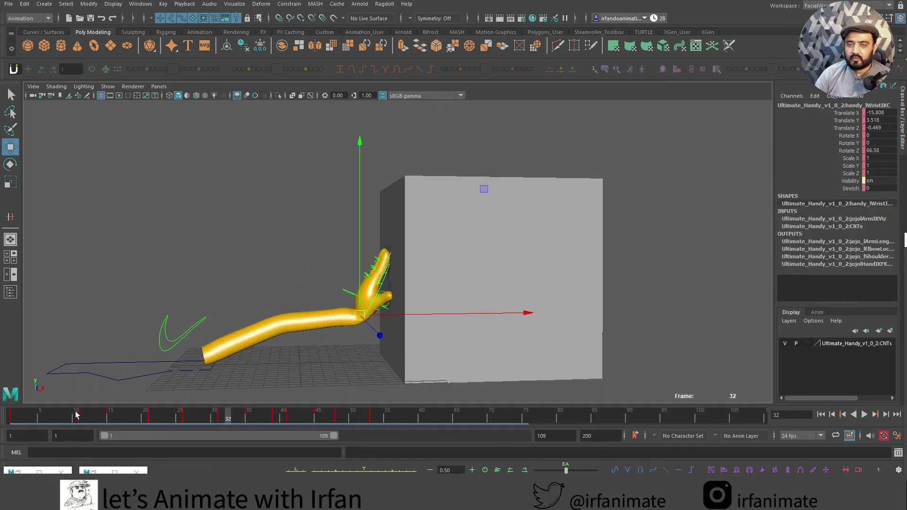
left_click_drag(76, 412, 248, 418)
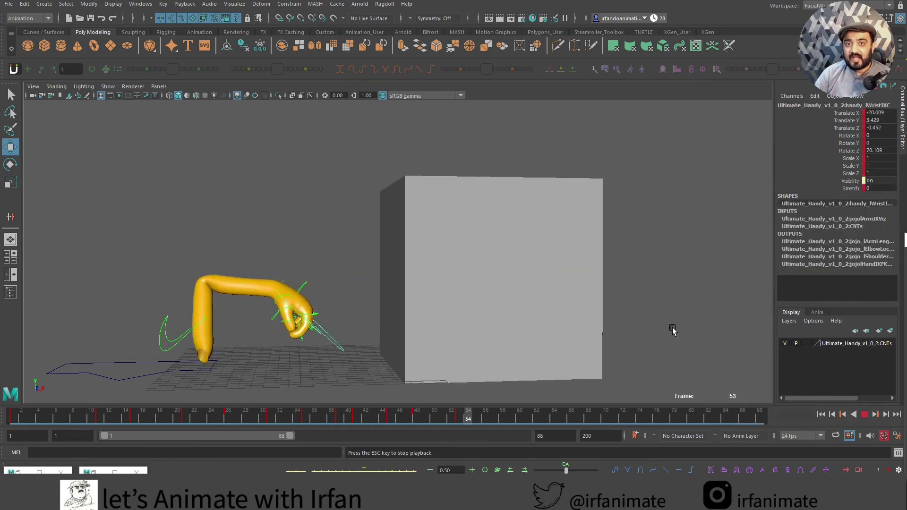